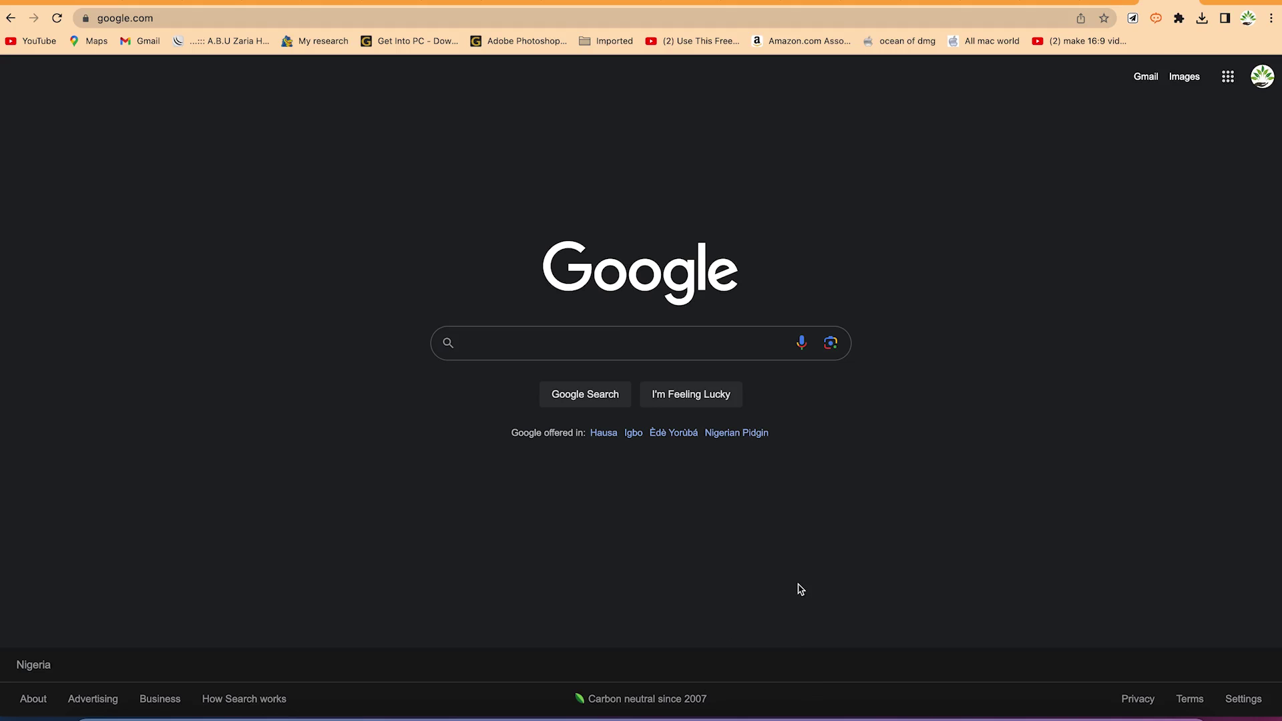
- Search Google for 'audacity', open audacityteam.org, then bring up Launchpad
{"action": "left_click", "coordinate": [661, 345]}
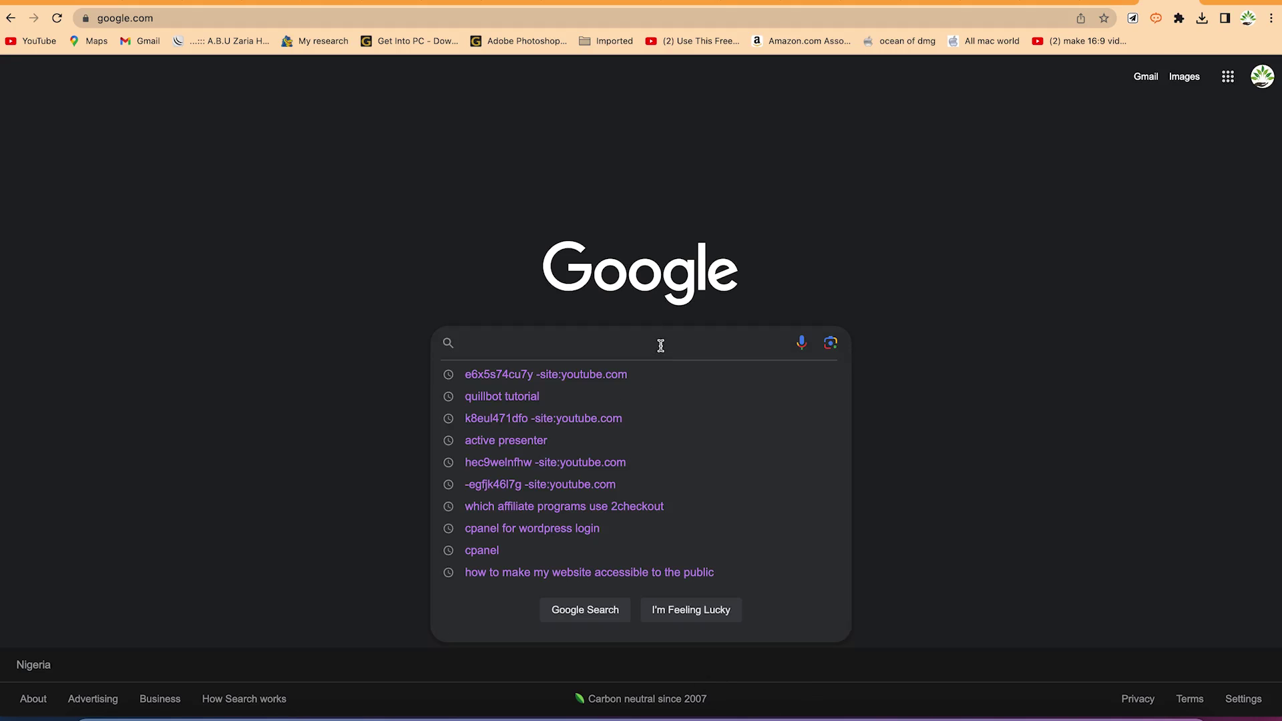
{"action": "type", "text": "audacity"}
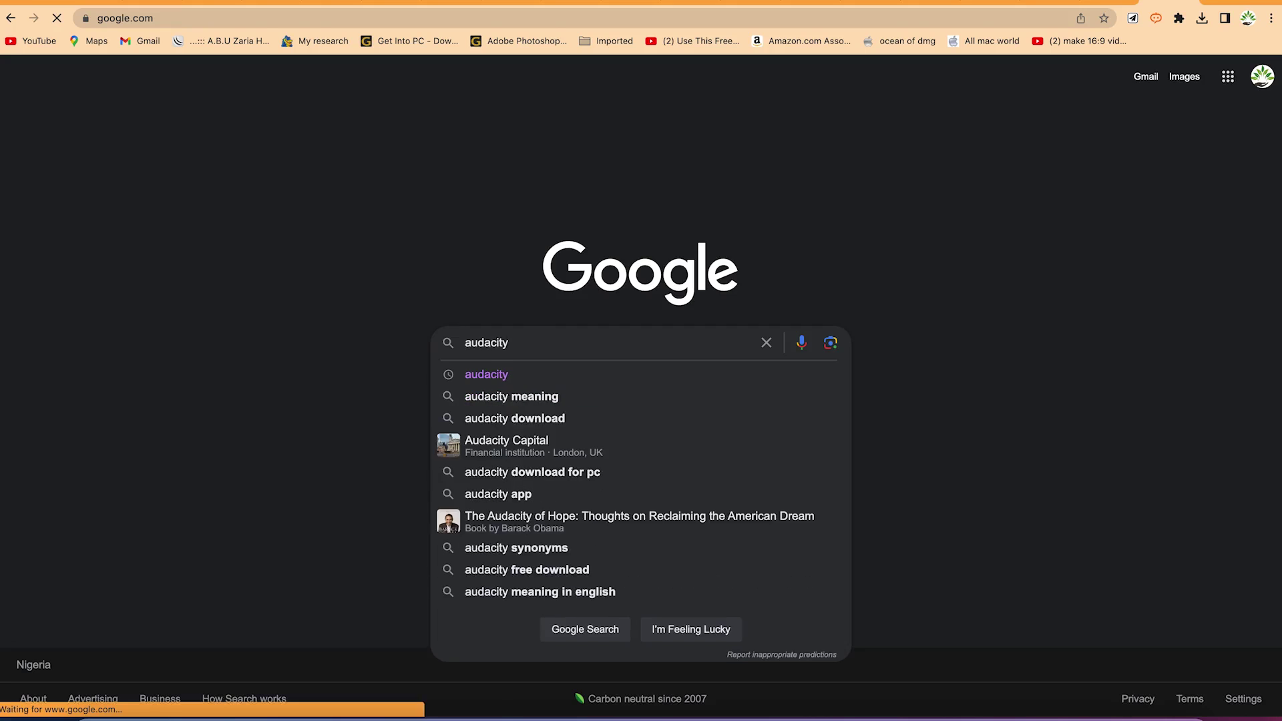
{"action": "key", "text": "Return"}
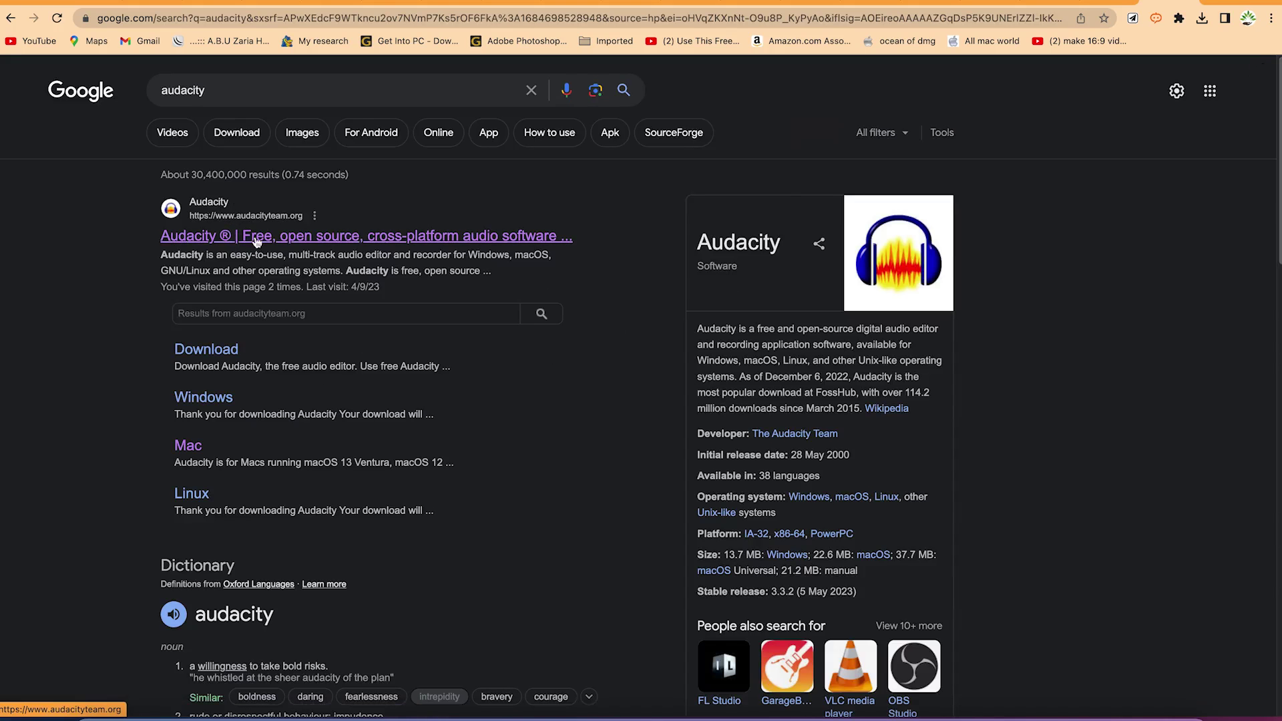
{"action": "left_click", "coordinate": [290, 240]}
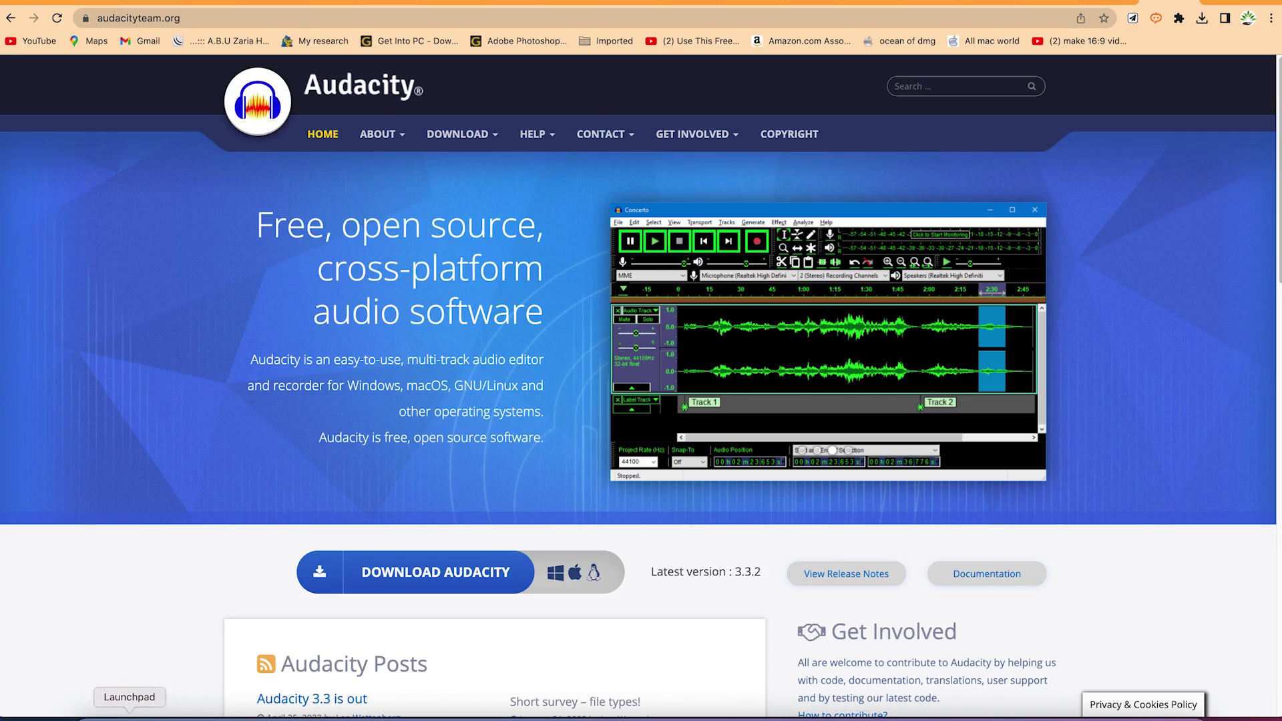
{"action": "left_click", "coordinate": [129, 716]}
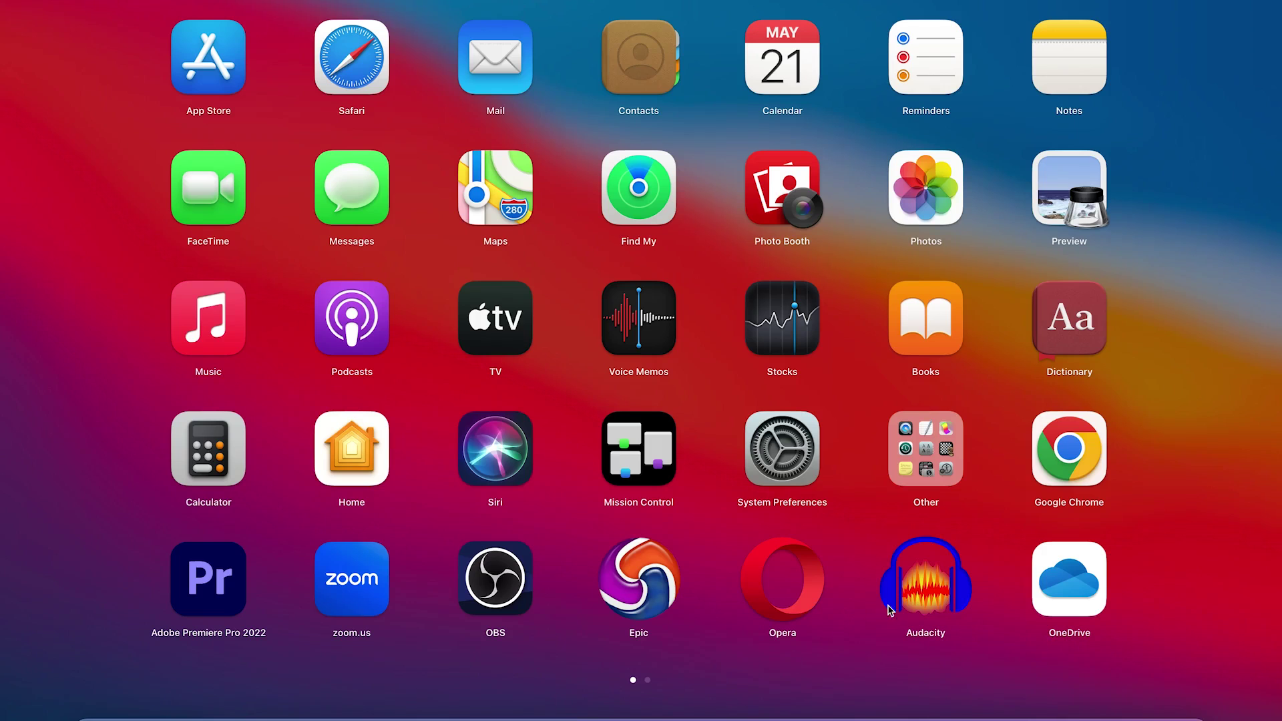
- Launch Audacity from Launchpad and switch to the Finder window showing the Otters folder
{"action": "left_click", "coordinate": [926, 592]}
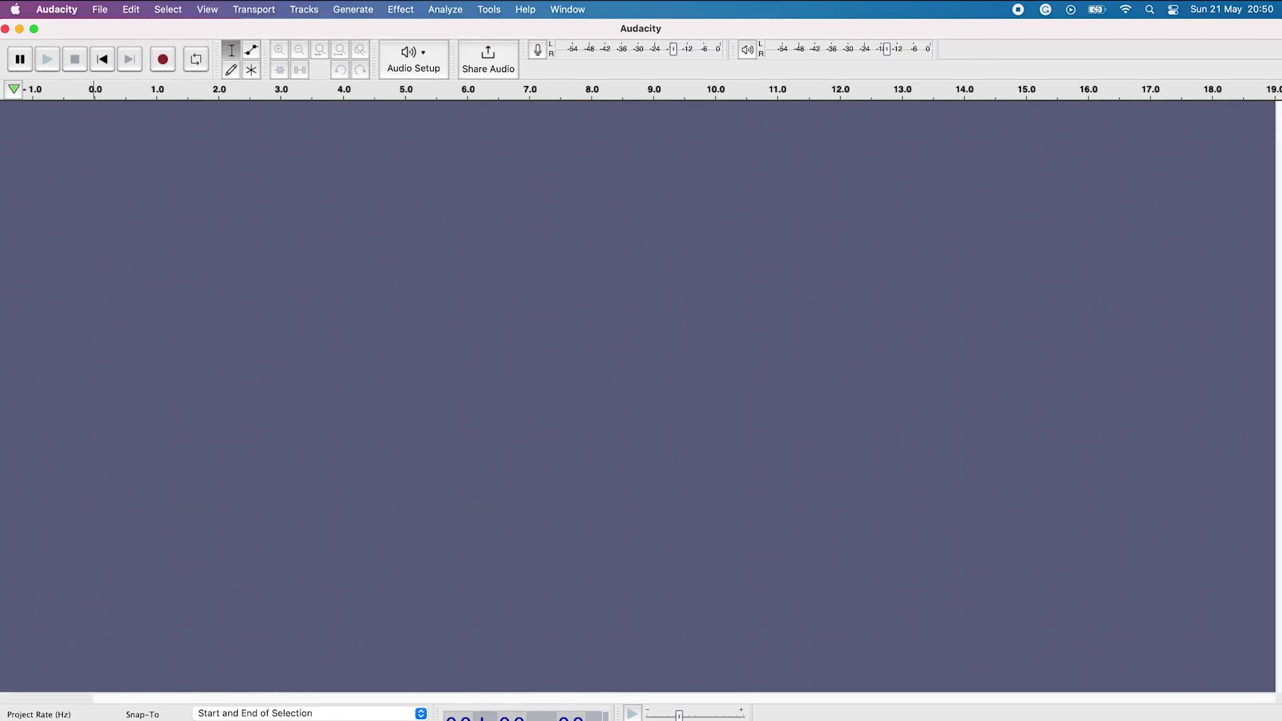
{"action": "key", "text": "super+Tab"}
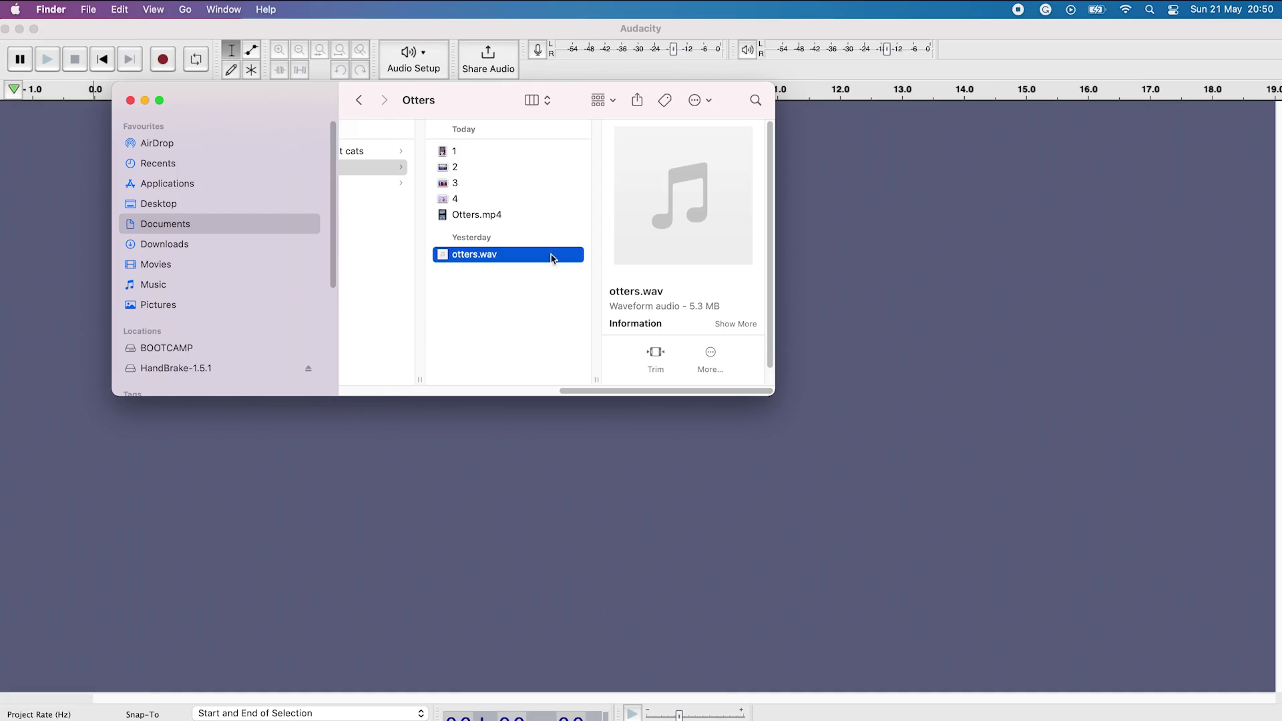
- Minimize the Finder window for the Otters folder to reveal the empty Audacity project
{"action": "left_click", "coordinate": [145, 101]}
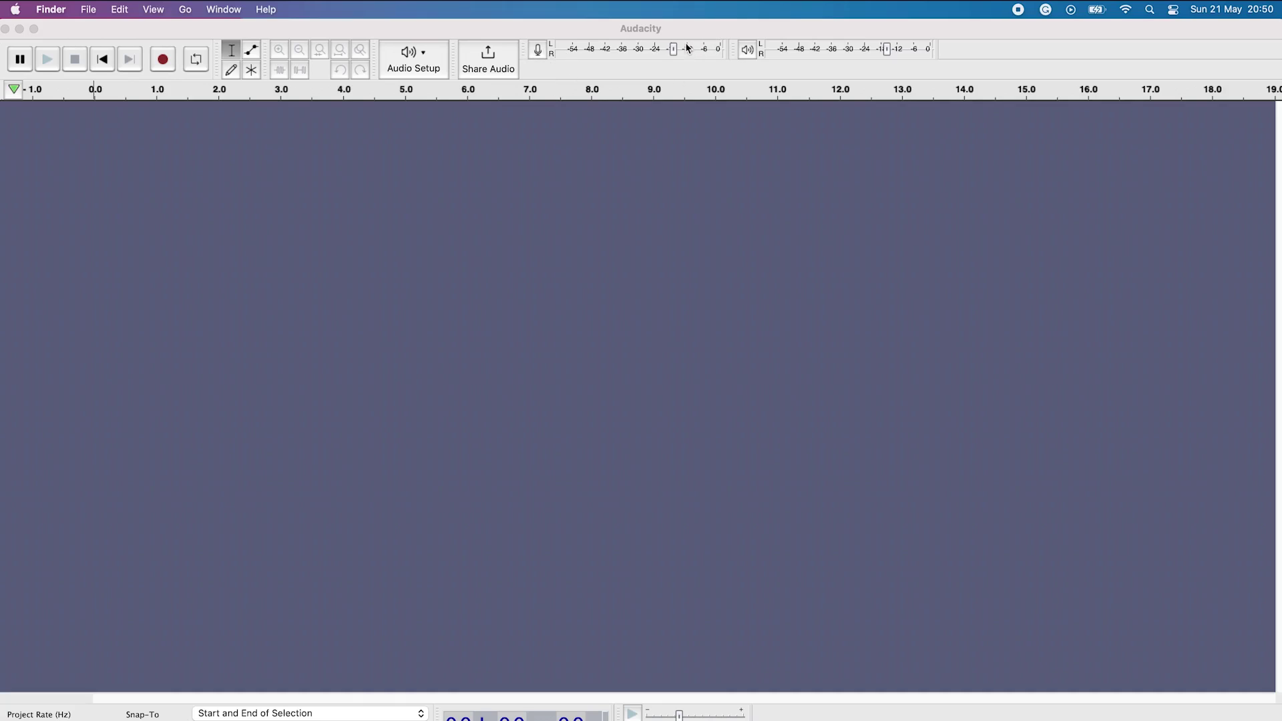
- Choose RODE NT-USB as recording device, raise the recording level, and start recording
{"action": "left_click", "coordinate": [425, 53]}
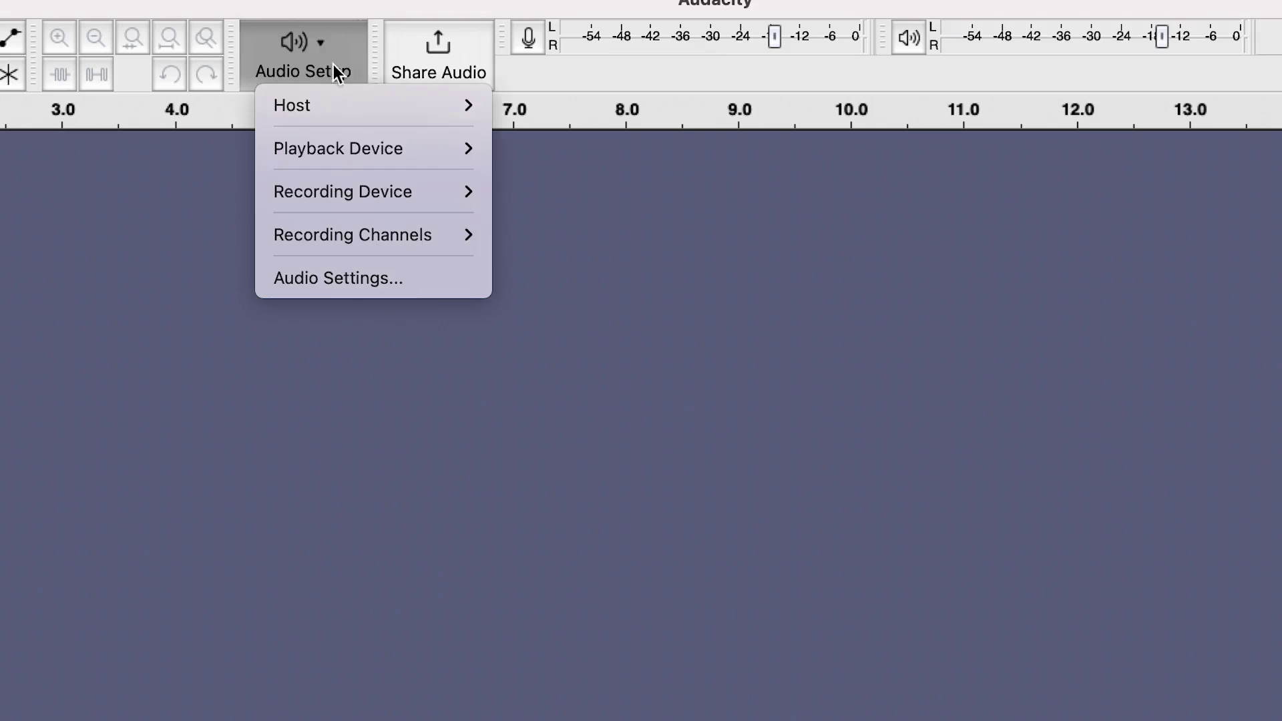
{"action": "mouse_move", "coordinate": [403, 196]}
{"action": "left_click", "coordinate": [556, 202]}
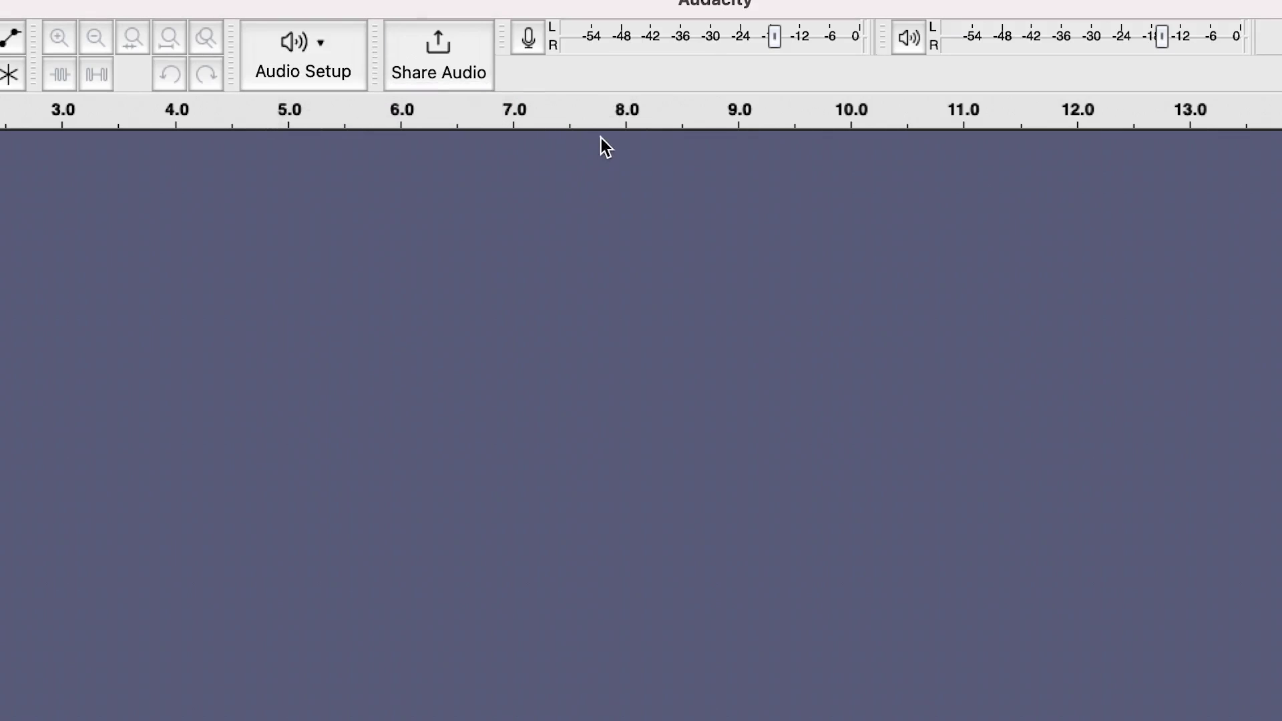
{"action": "mouse_move", "coordinate": [768, 37]}
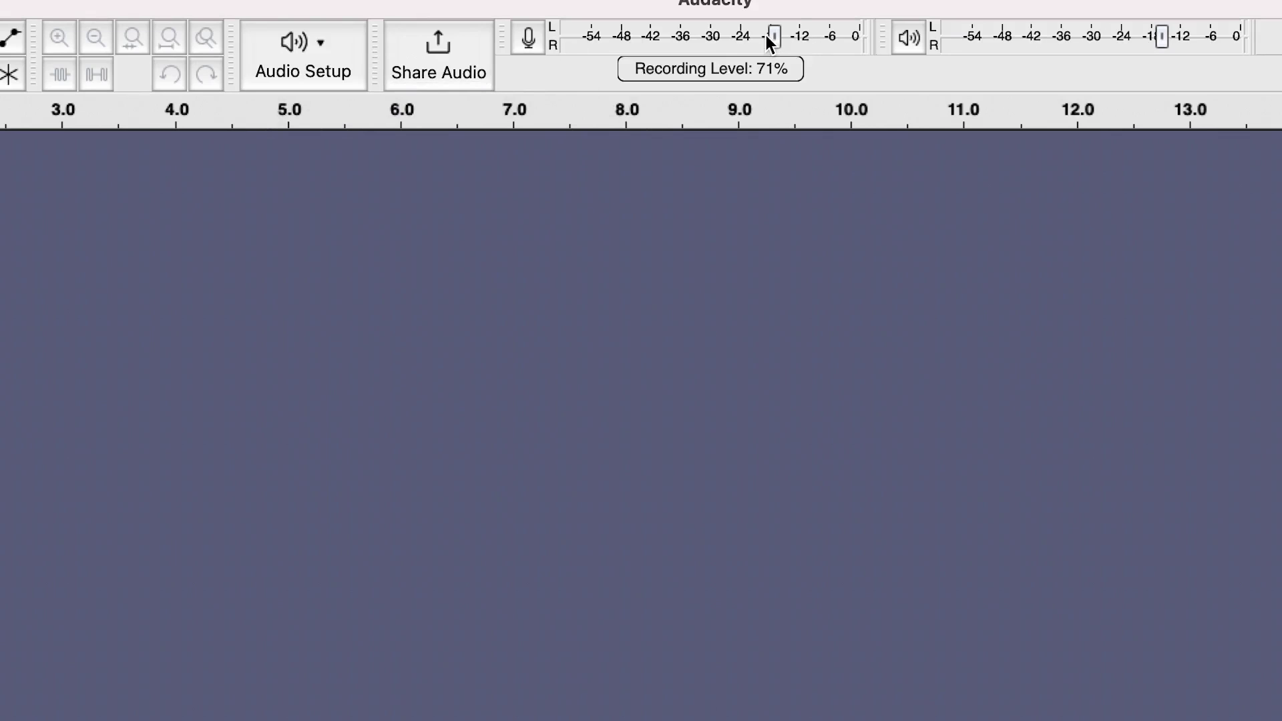
{"action": "left_click_drag", "start_coordinate": [796, 46], "coordinate": [830, 46]}
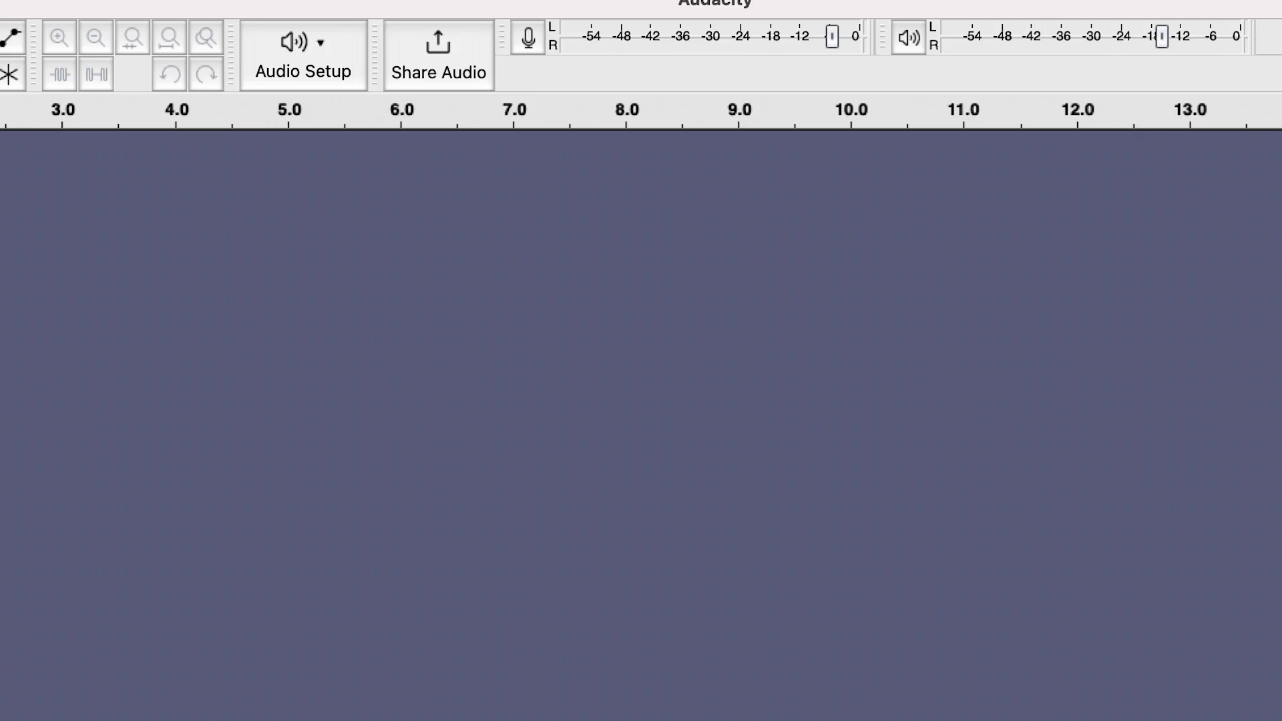
{"action": "left_click", "coordinate": [171, 61]}
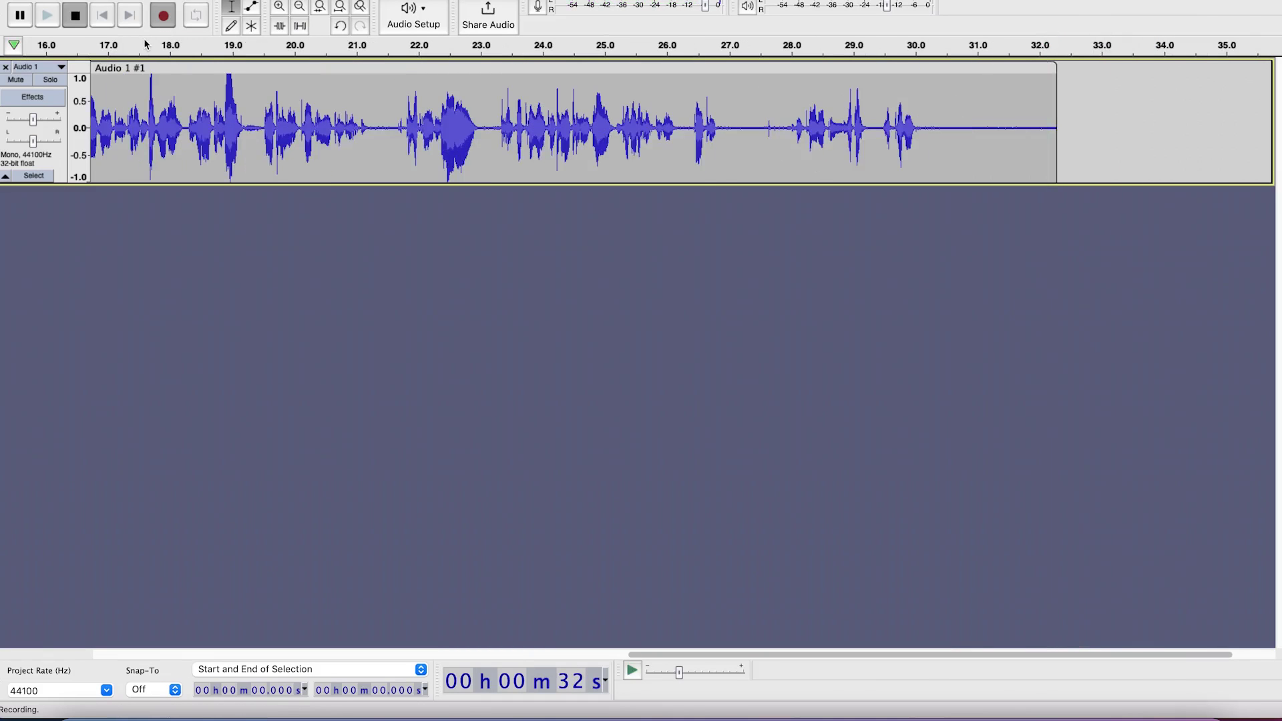
- Stop recording, leaving about 32 seconds of speech on the Audio 1 track
{"action": "left_click", "coordinate": [77, 17]}
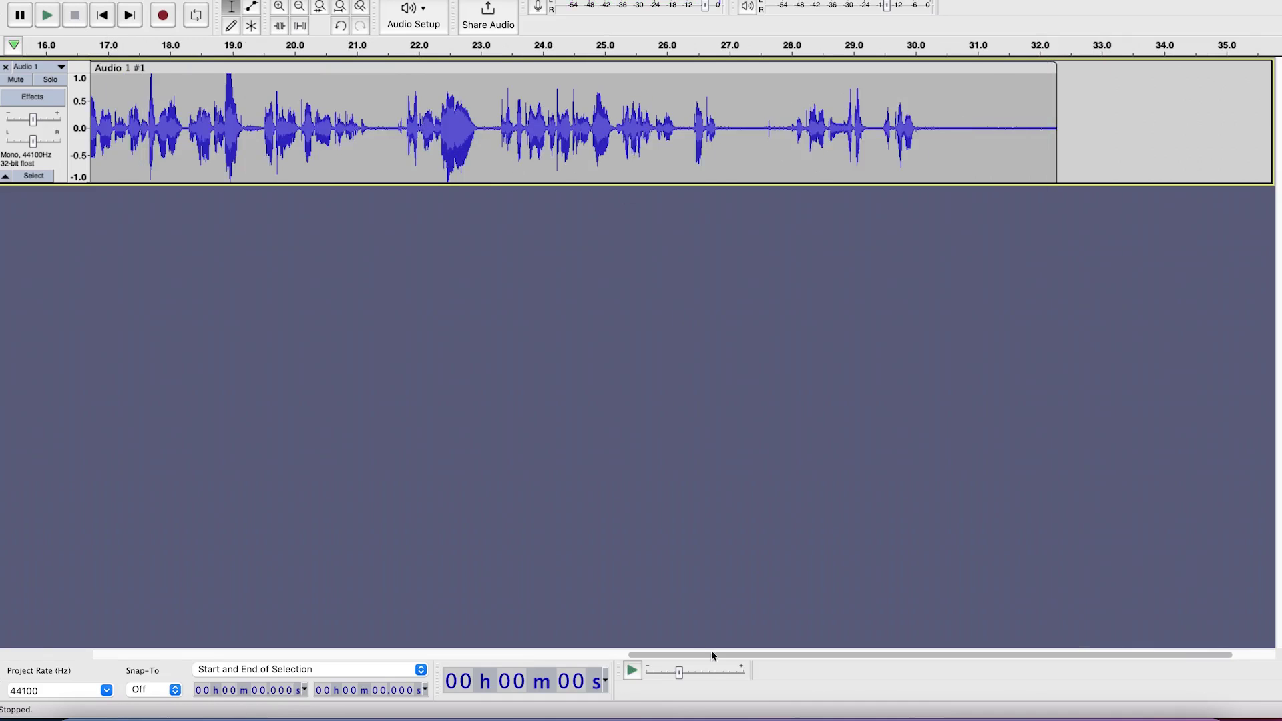
{"action": "left_click_drag", "start_coordinate": [681, 653], "coordinate": [141, 660]}
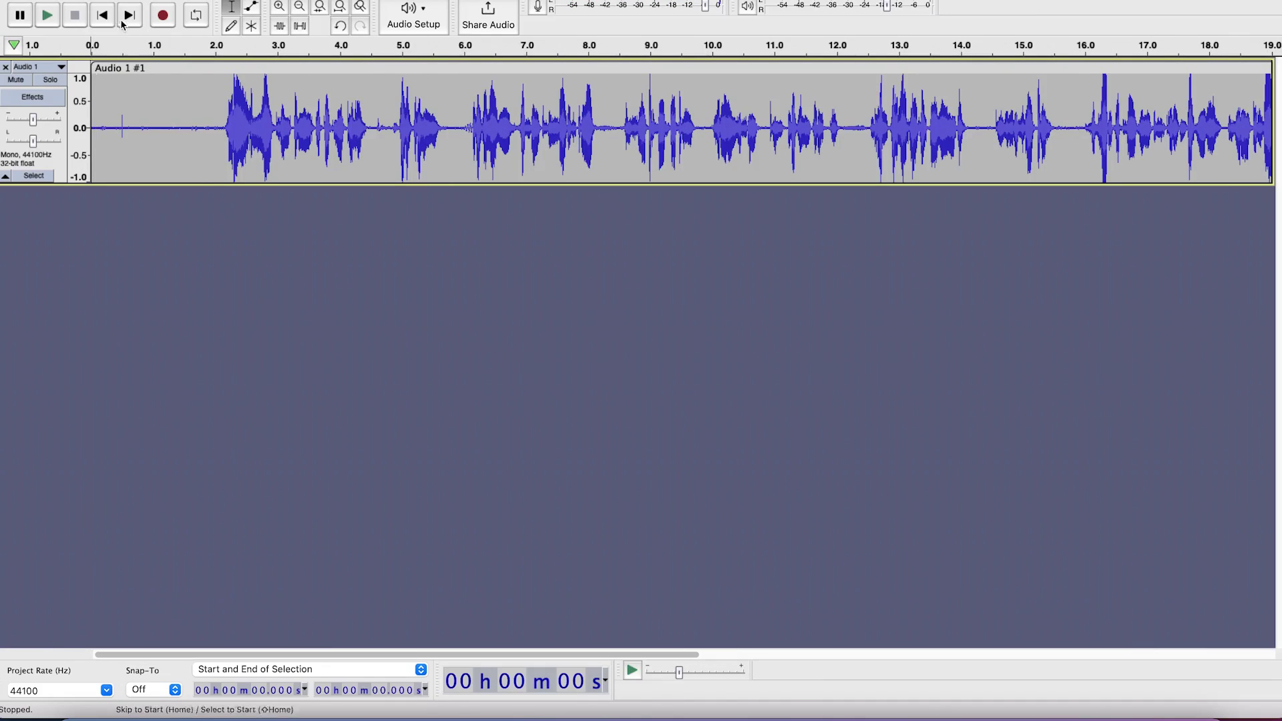
{"action": "key", "text": "space"}
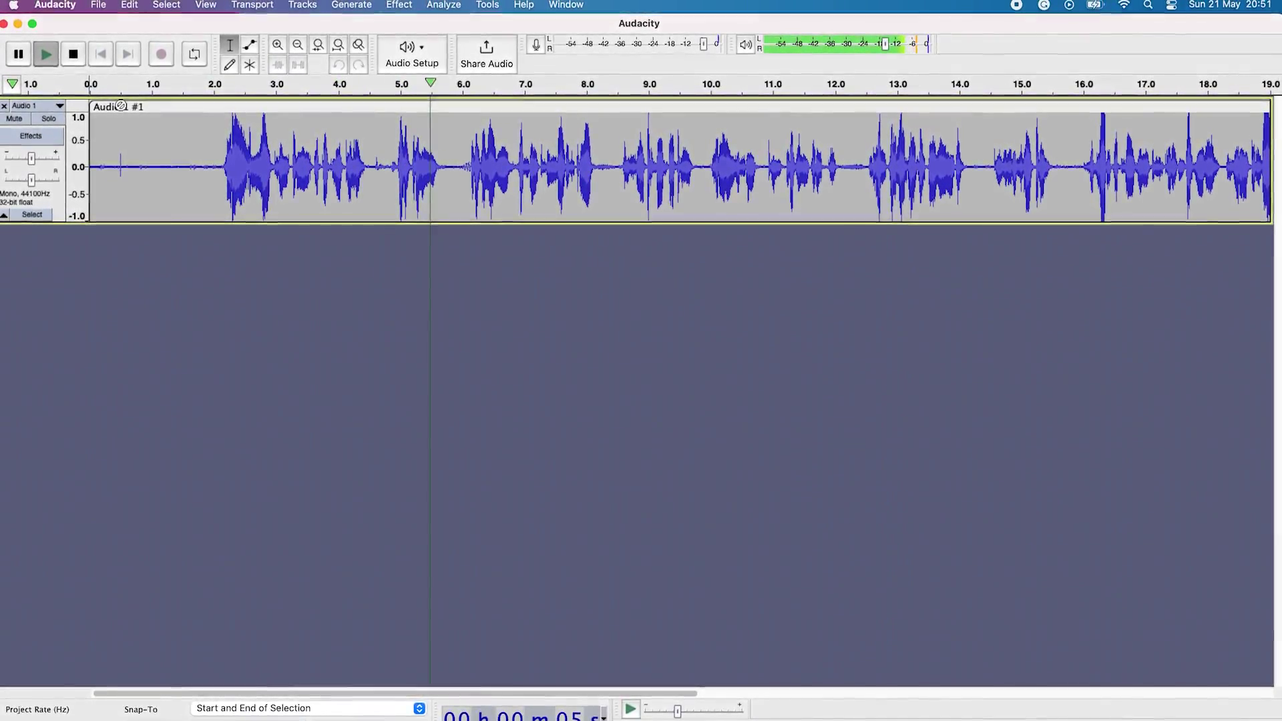
{"action": "key", "text": "XF86AudioRaiseVolume"}
{"action": "key", "text": "XF86AudioLowerVolume"}
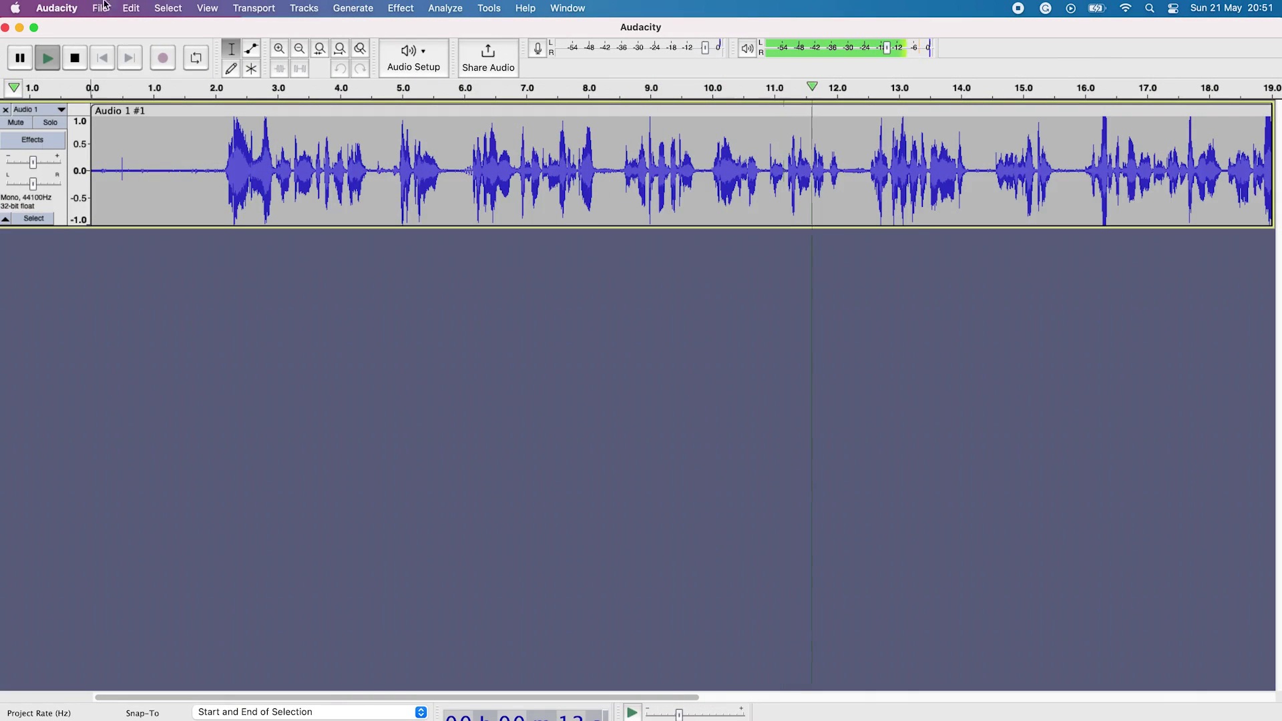
{"action": "left_click", "coordinate": [75, 58]}
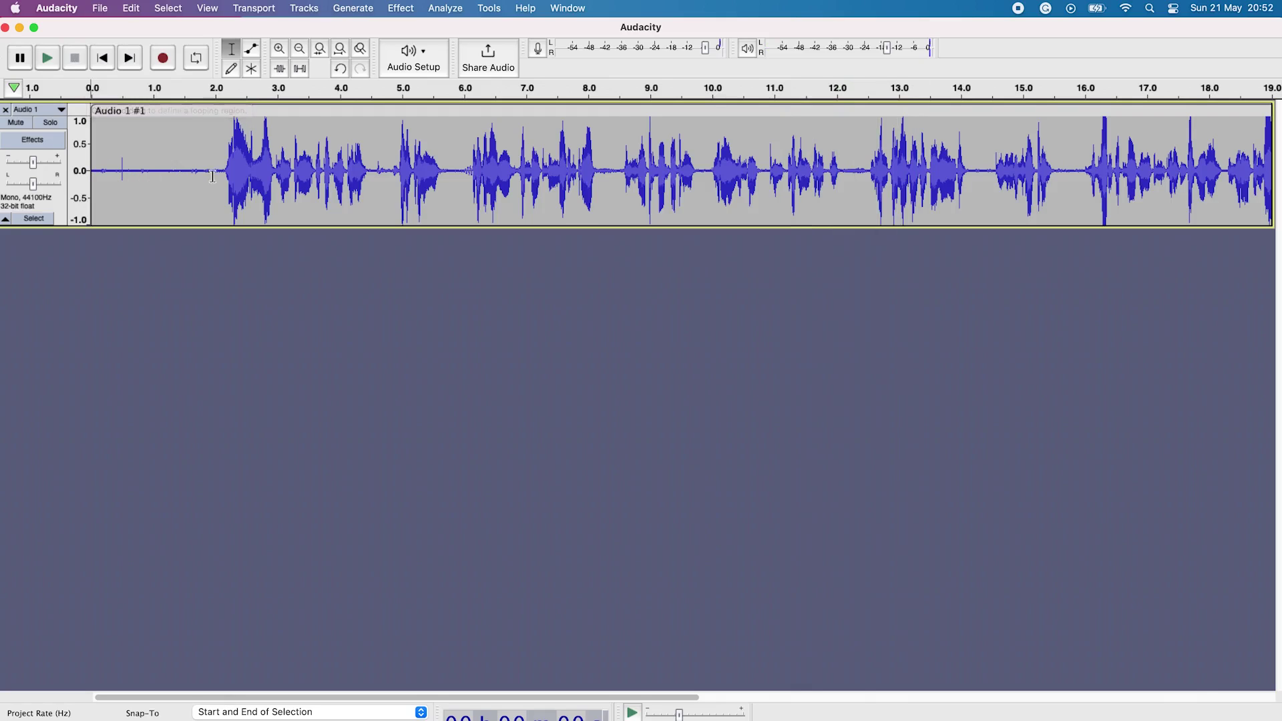
- Delete the silent first 2.1 seconds, then select the whole Audio 1 track
{"action": "left_click_drag", "start_coordinate": [224, 166], "coordinate": [52, 137]}
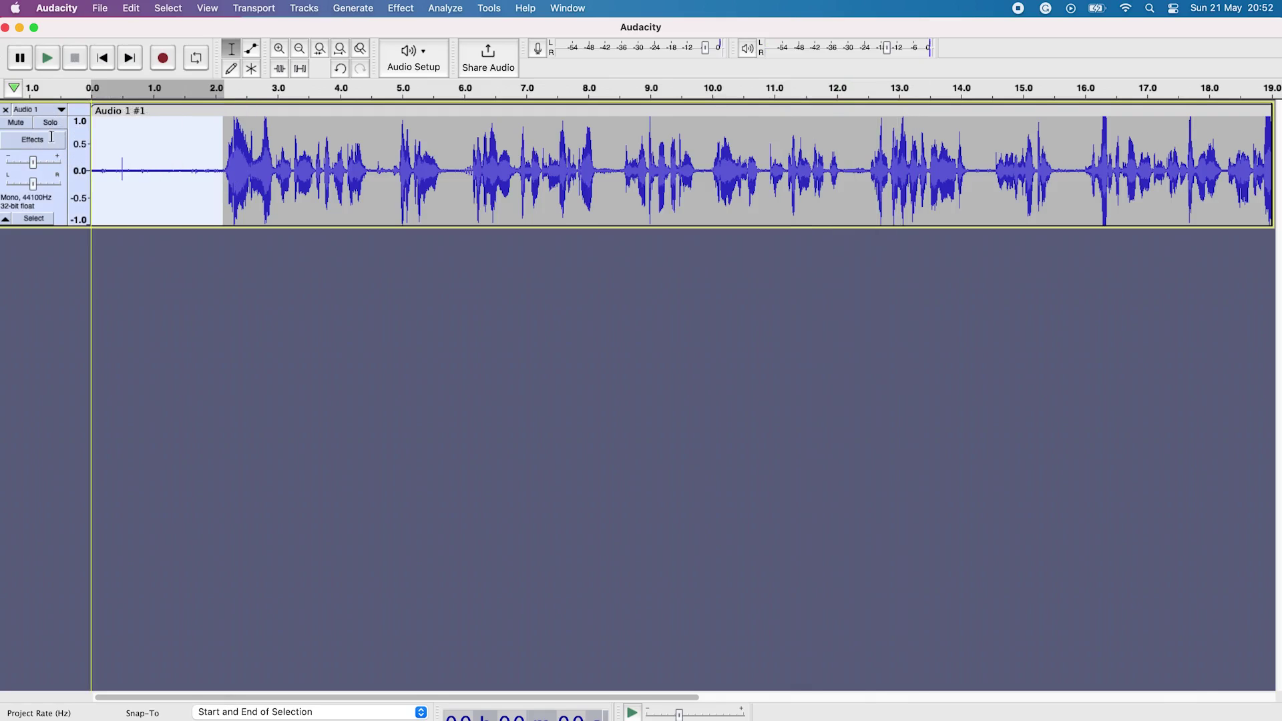
{"action": "key", "text": "Delete"}
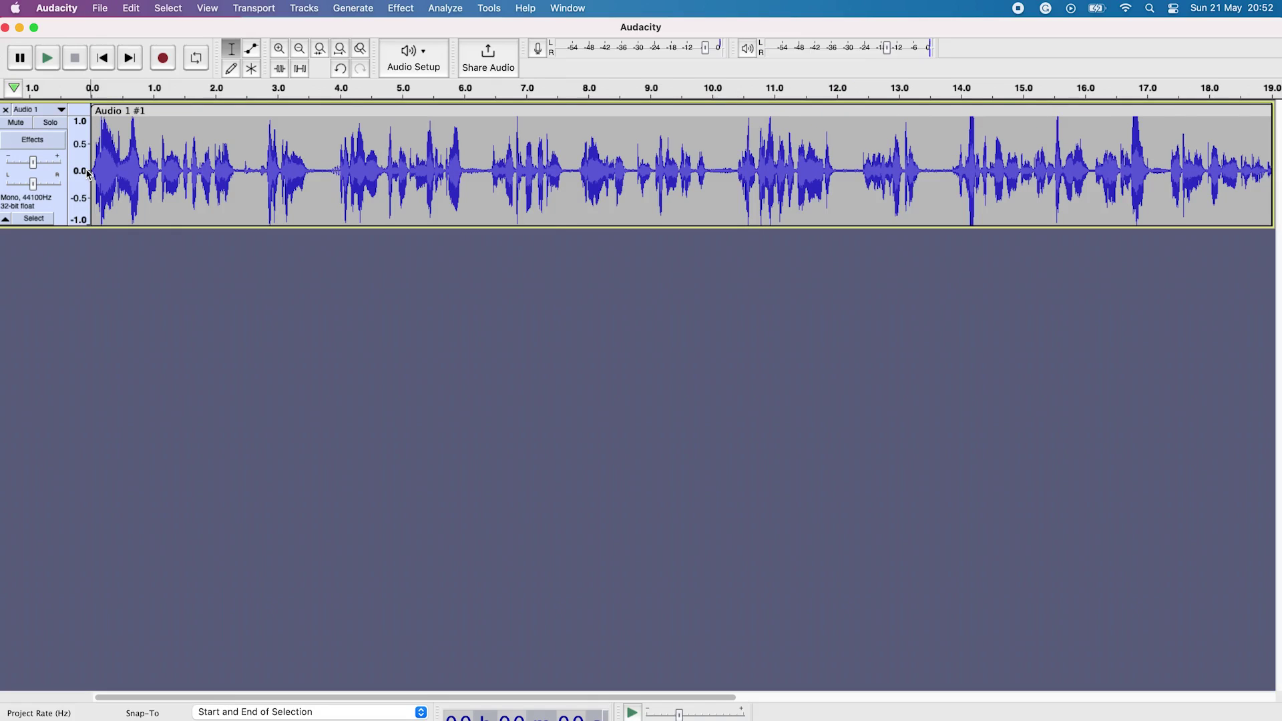
{"action": "left_click", "coordinate": [58, 201]}
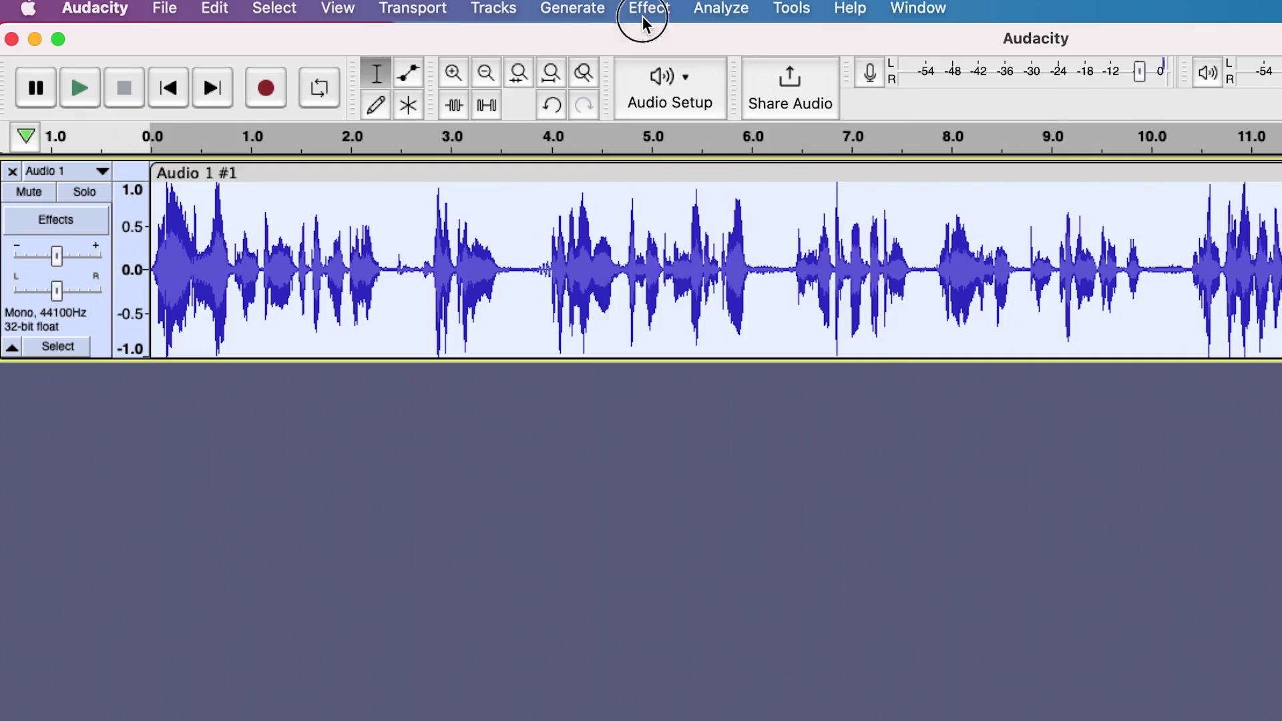
- Open Change Speed and try speed multipliers from about 1.15 up to 1.69
{"action": "left_click", "coordinate": [398, 12]}
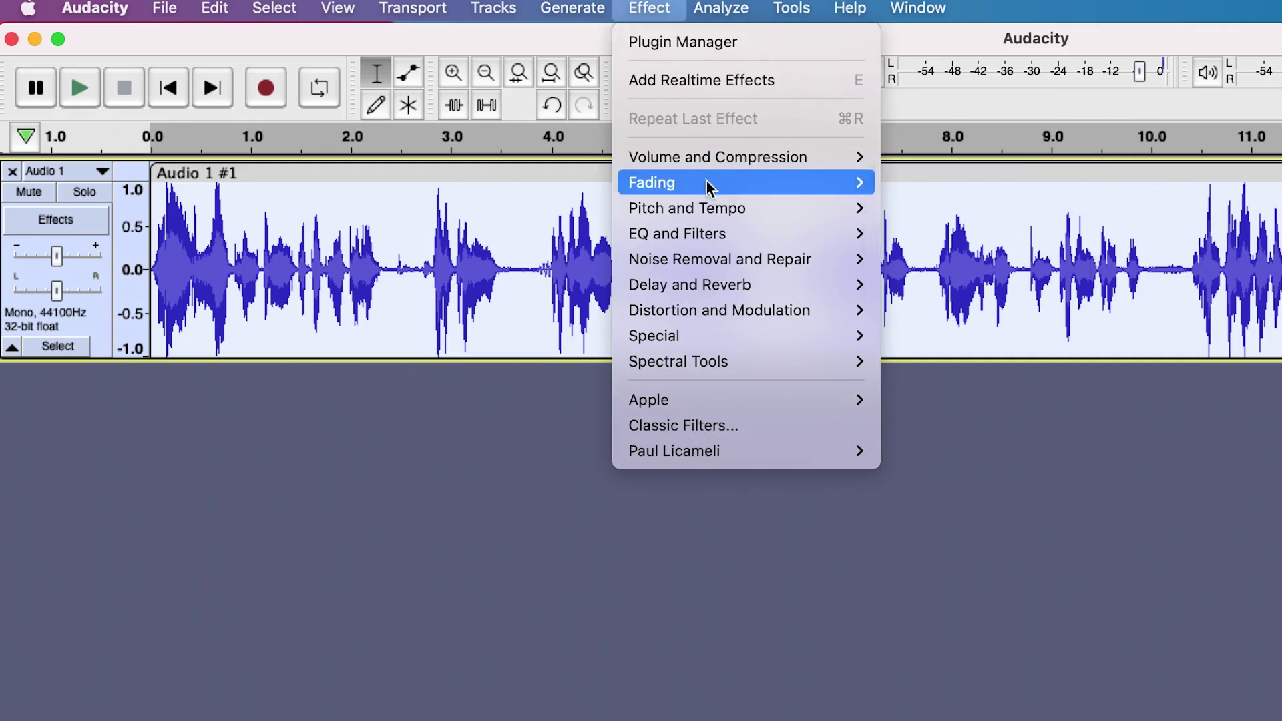
{"action": "mouse_move", "coordinate": [736, 217]}
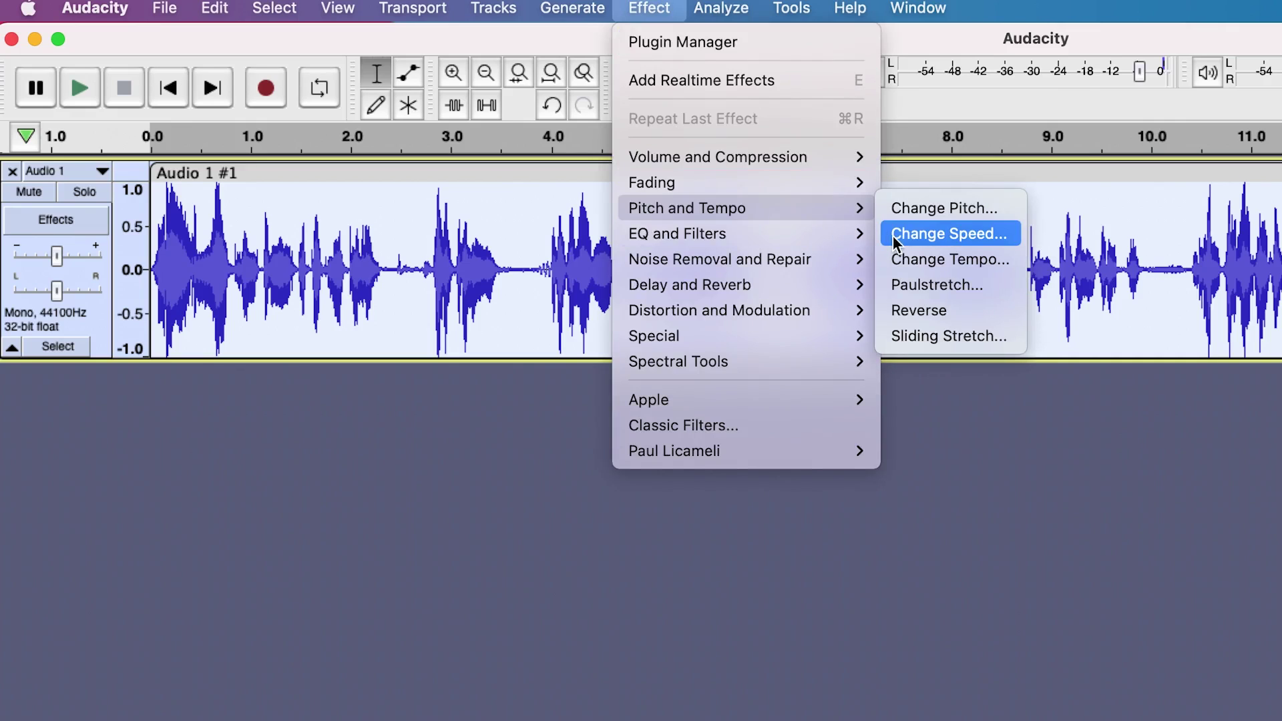
{"action": "left_click", "coordinate": [896, 236]}
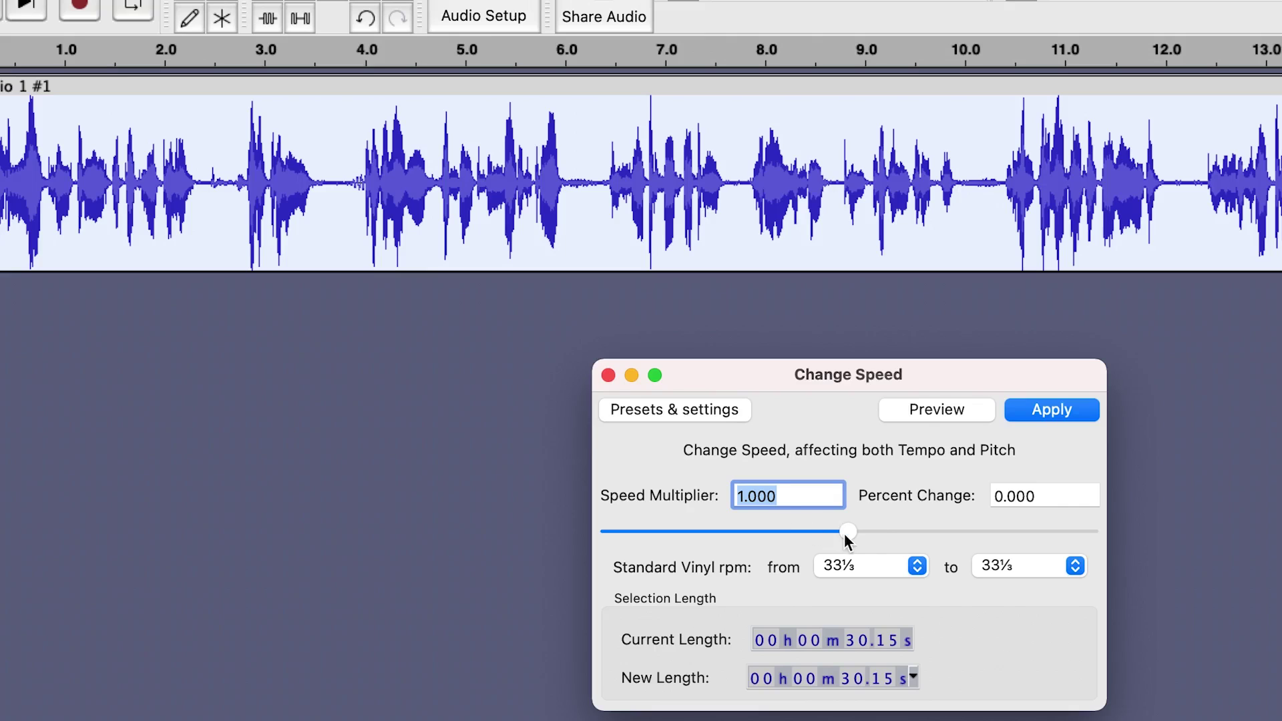
{"action": "left_click_drag", "start_coordinate": [1034, 625], "coordinate": [1052, 631]}
{"action": "left_click_drag", "start_coordinate": [867, 543], "coordinate": [899, 541]}
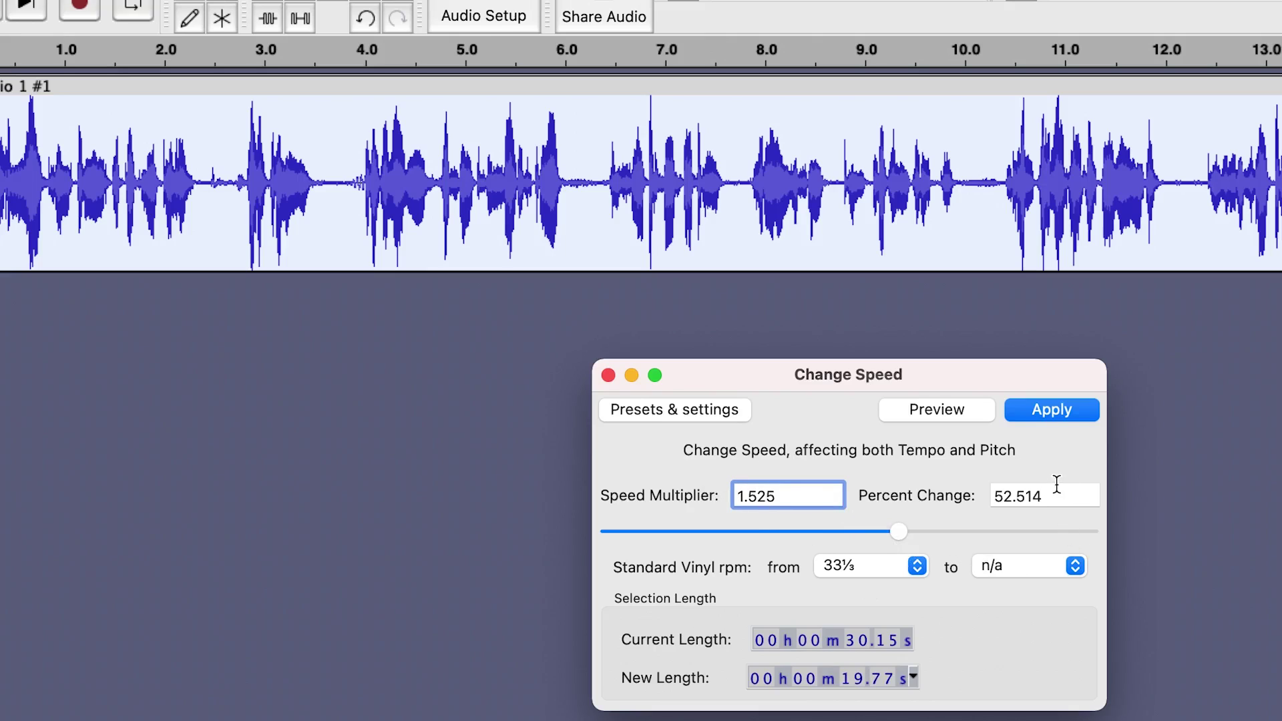
{"action": "left_click_drag", "start_coordinate": [903, 533], "coordinate": [935, 559]}
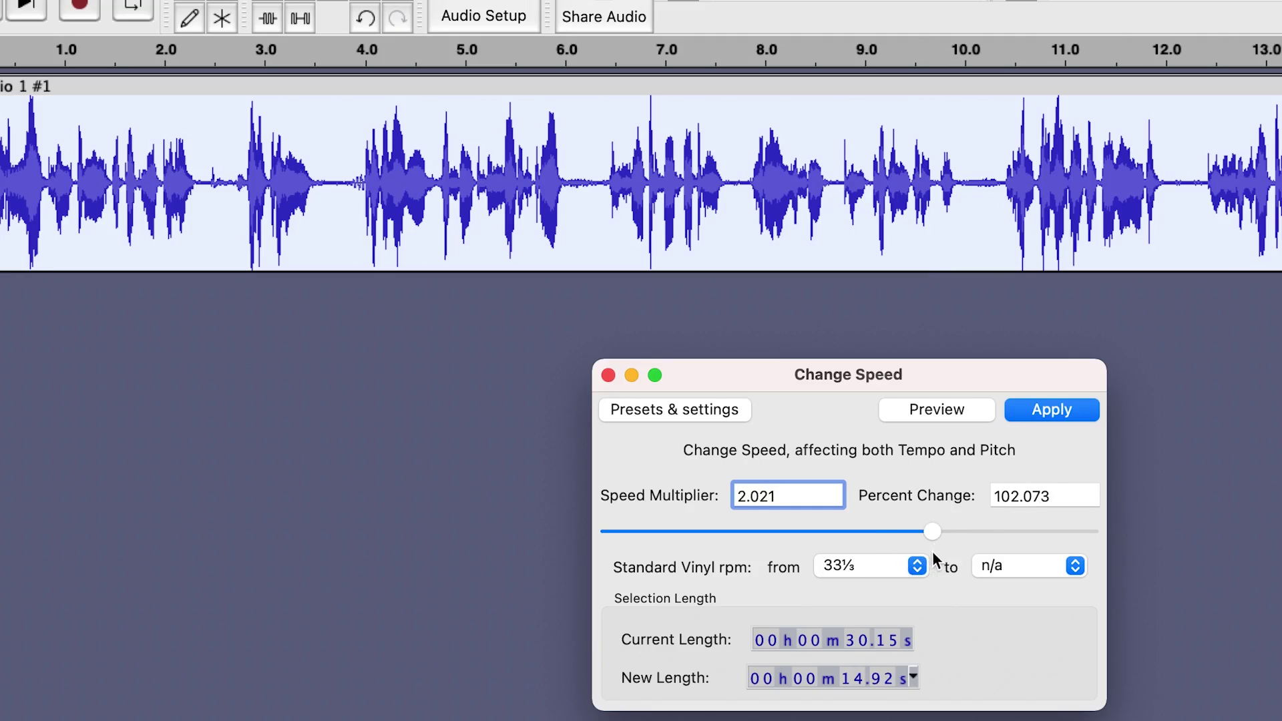
- Enter a 100% speed change, preview it, and close the dialog without applying
{"action": "key", "text": "Tab"}
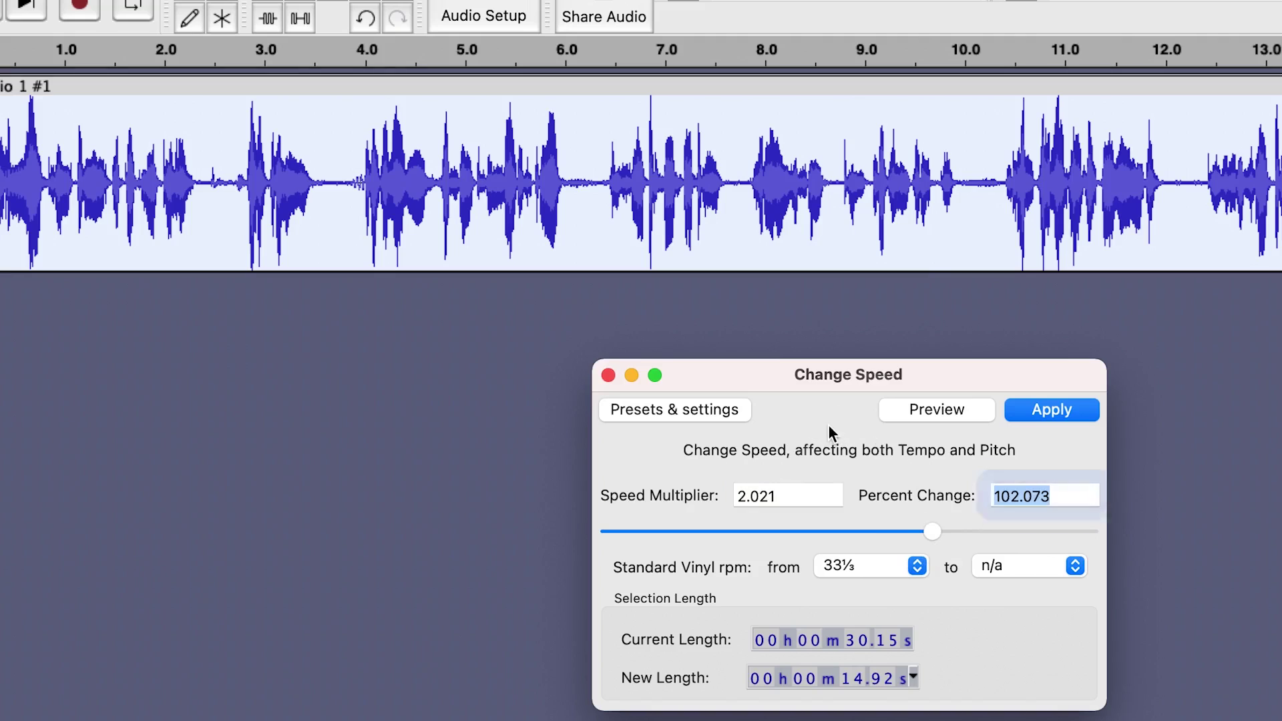
{"action": "type", "text": "100"}
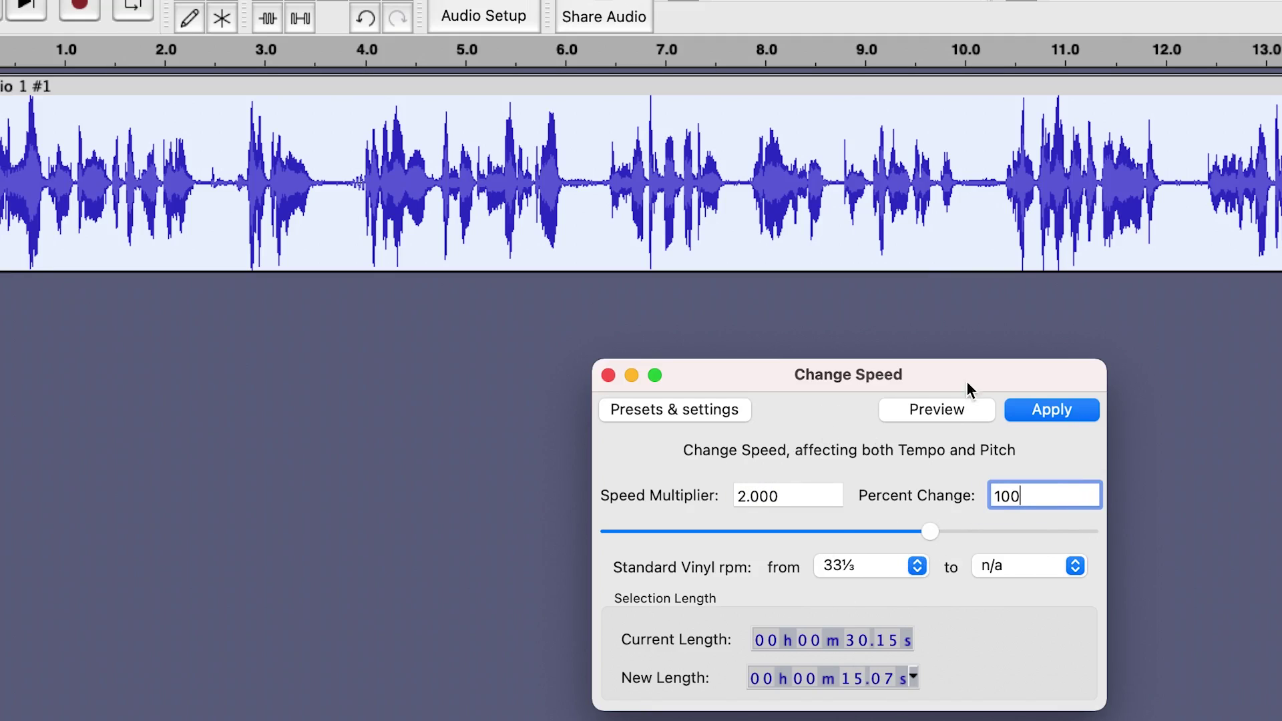
{"action": "left_click", "coordinate": [939, 406]}
{"action": "left_click", "coordinate": [608, 374]}
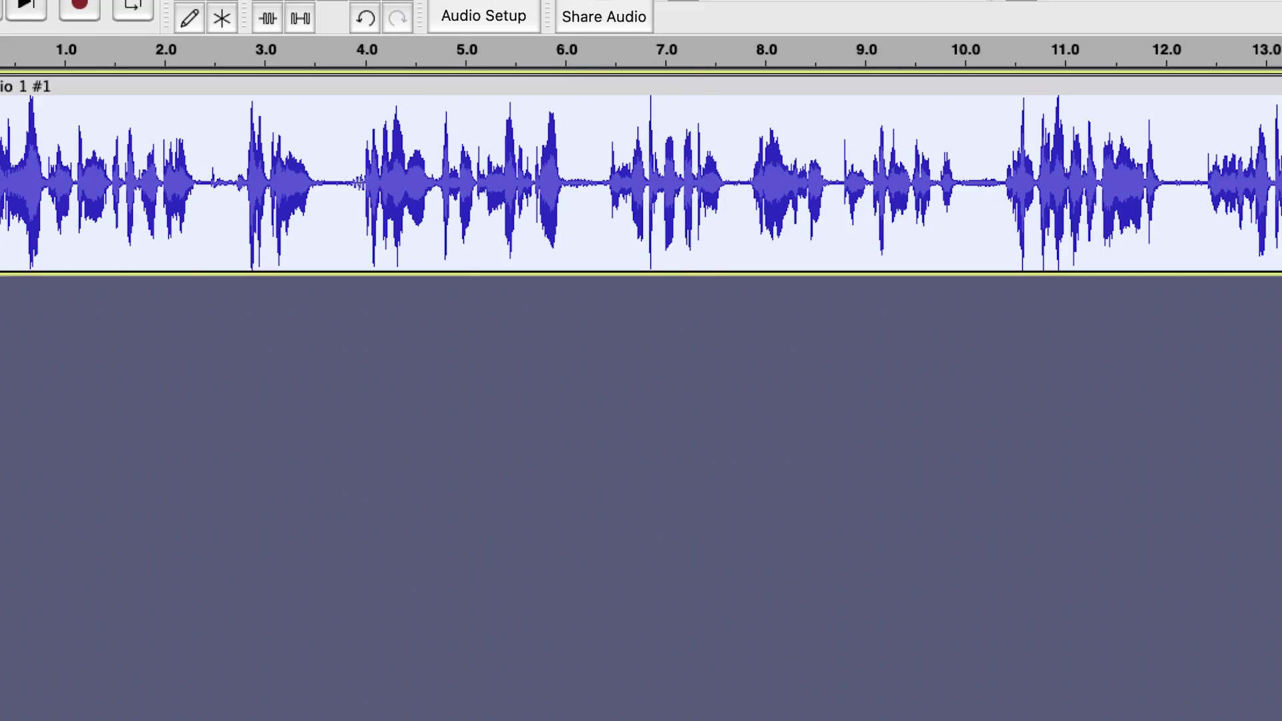
- Open Change Tempo and try slider values, settling around a 46% increase
{"action": "left_click", "coordinate": [454, 1]}
{"action": "mouse_move", "coordinate": [540, 127]}
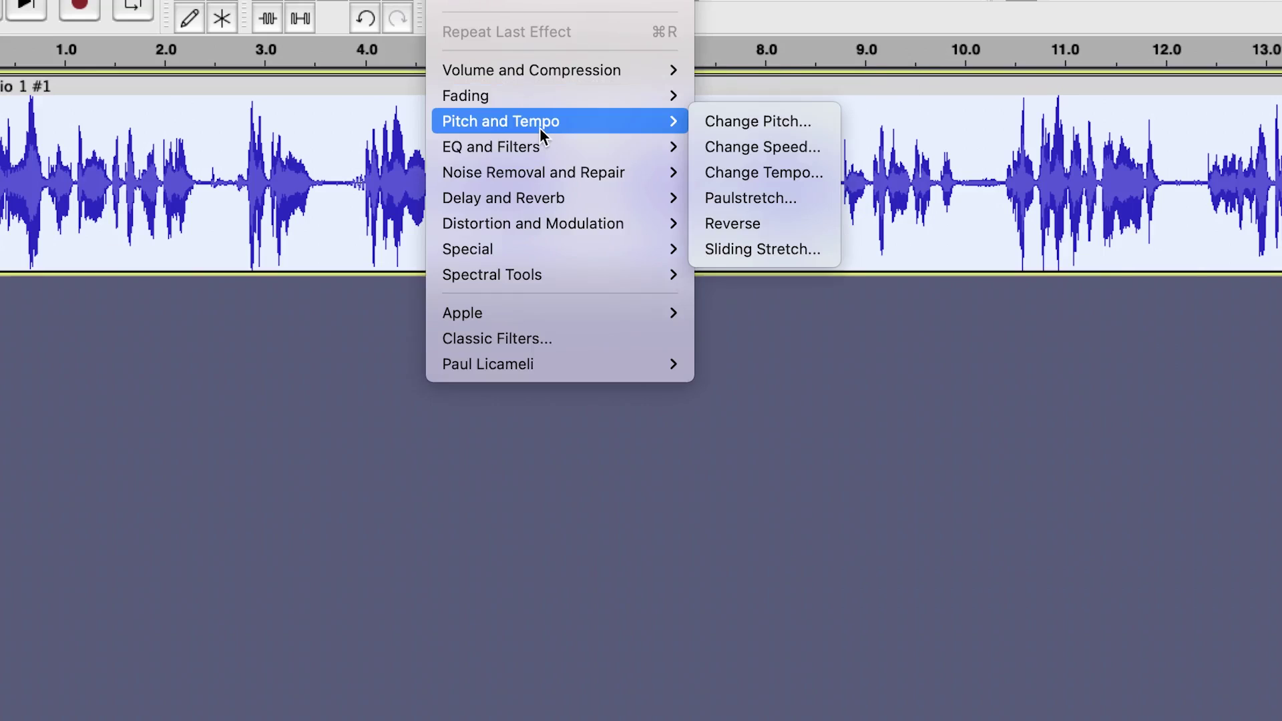
{"action": "left_click", "coordinate": [812, 175]}
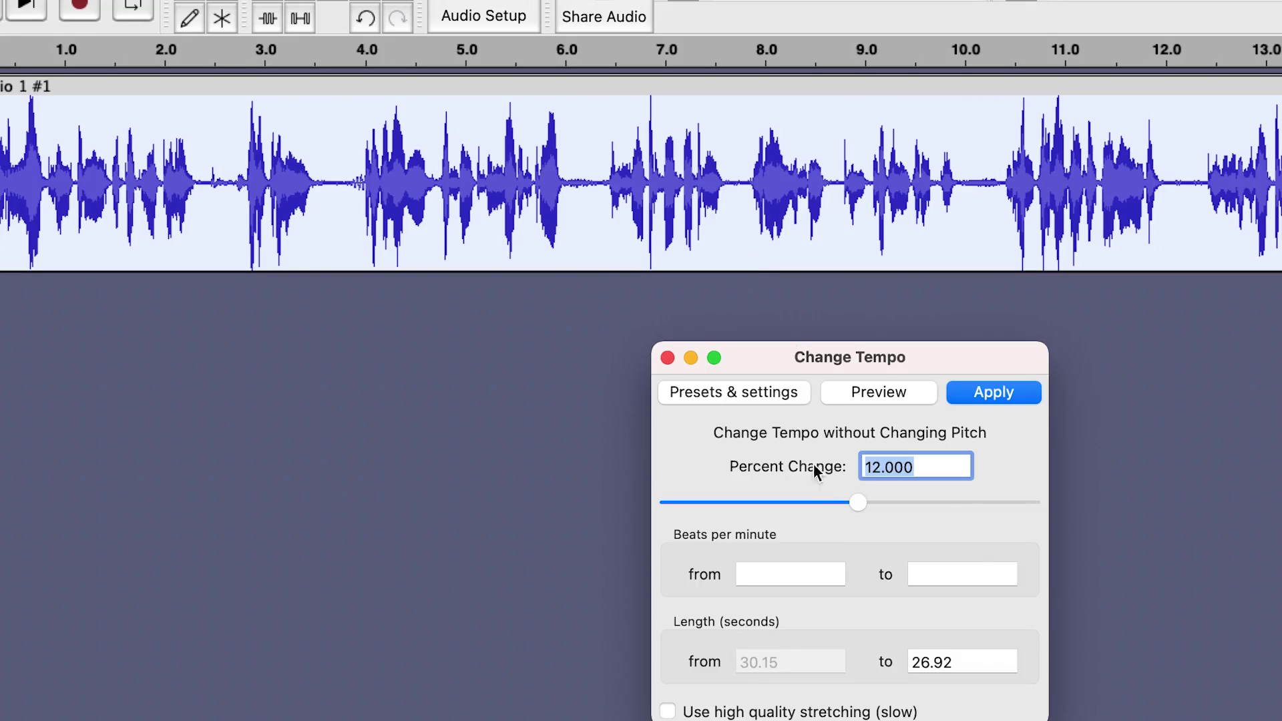
{"action": "mouse_move", "coordinate": [859, 507]}
{"action": "left_mouse_down"}
{"action": "mouse_move", "coordinate": [830, 505]}
{"action": "mouse_move", "coordinate": [896, 520]}
{"action": "mouse_move", "coordinate": [858, 510]}
{"action": "mouse_move", "coordinate": [868, 514]}
{"action": "left_mouse_up"}
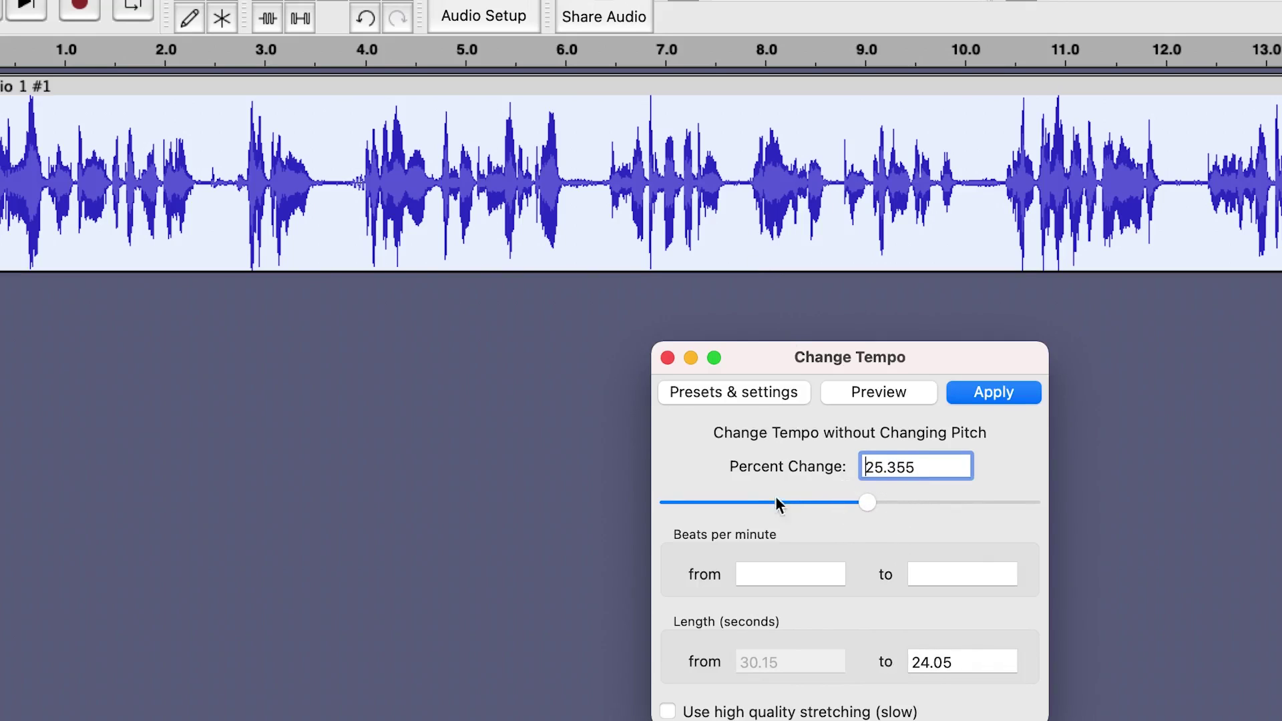
{"action": "left_click_drag", "start_coordinate": [869, 509], "coordinate": [905, 516]}
{"action": "mouse_move", "coordinate": [906, 518]}
{"action": "left_mouse_down"}
{"action": "mouse_move", "coordinate": [925, 519]}
{"action": "mouse_move", "coordinate": [890, 511]}
{"action": "left_mouse_up"}
- Set the tempo change to 50% and preview it
{"action": "double_click", "coordinate": [917, 471]}
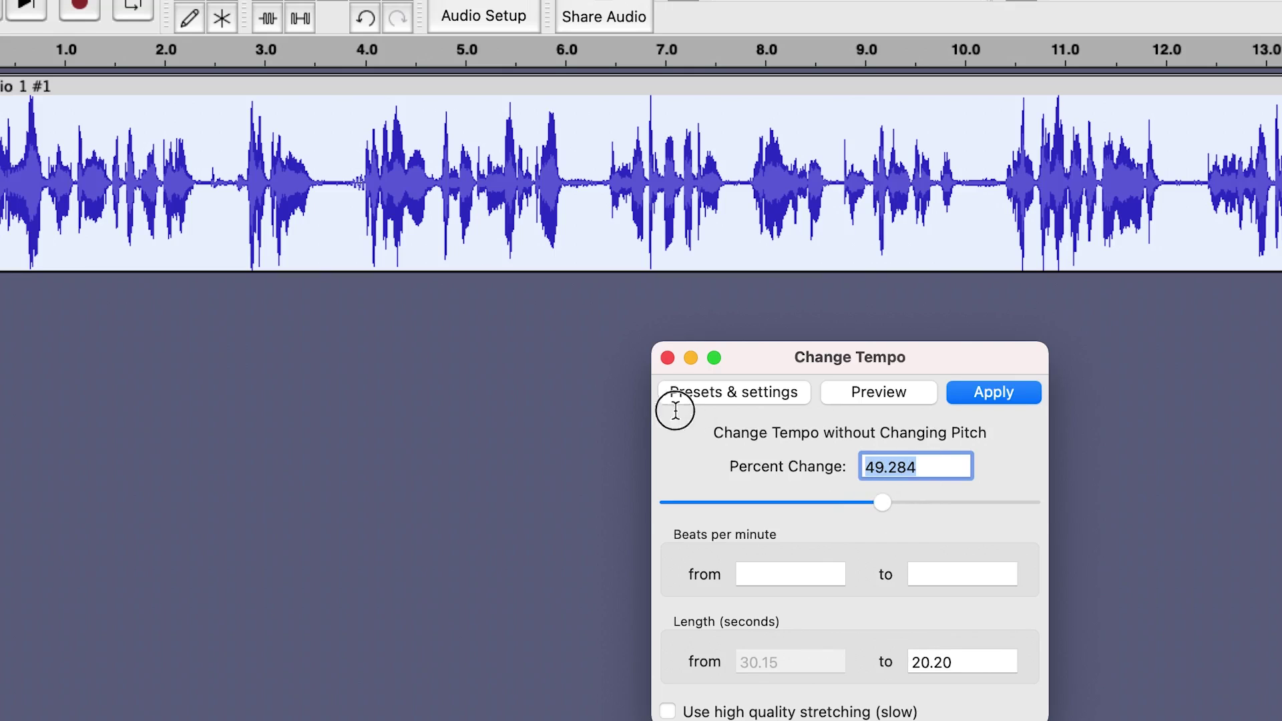
{"action": "type", "text": "50"}
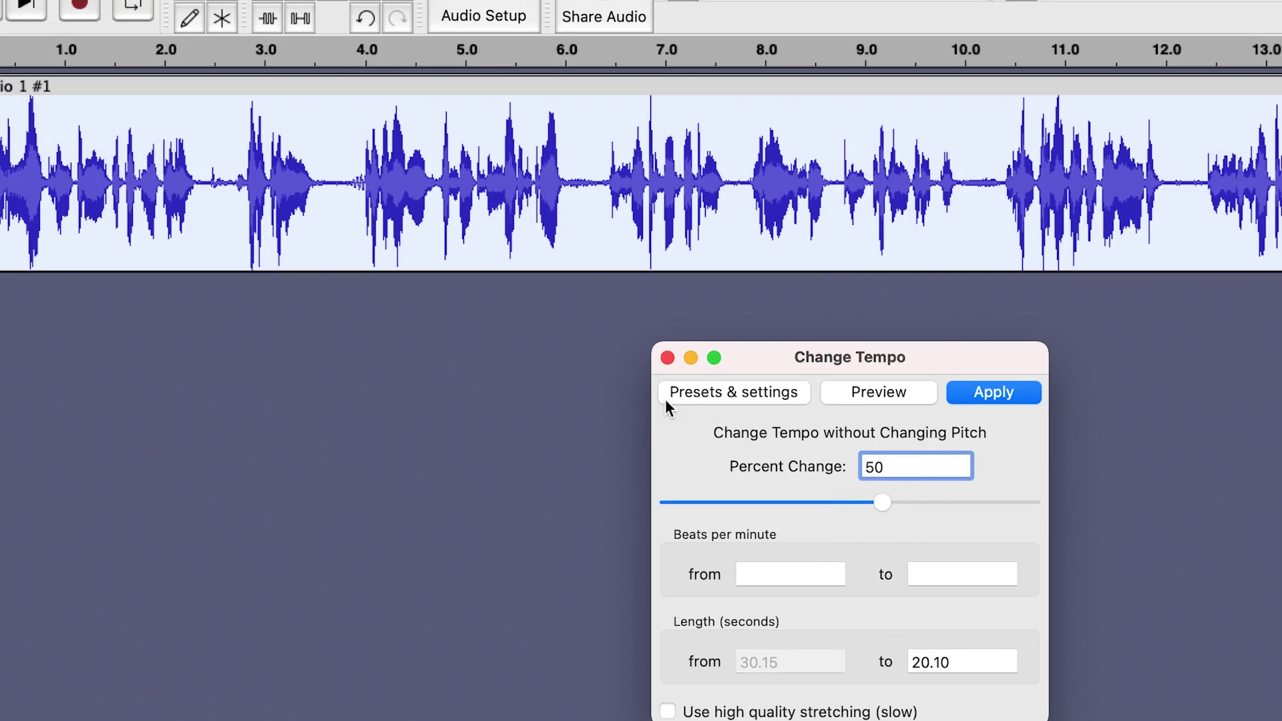
{"action": "left_click", "coordinate": [889, 397]}
- Set the tempo change to 25% and preview it
{"action": "left_click_drag", "start_coordinate": [933, 464], "coordinate": [807, 458]}
{"action": "type", "text": "25"}
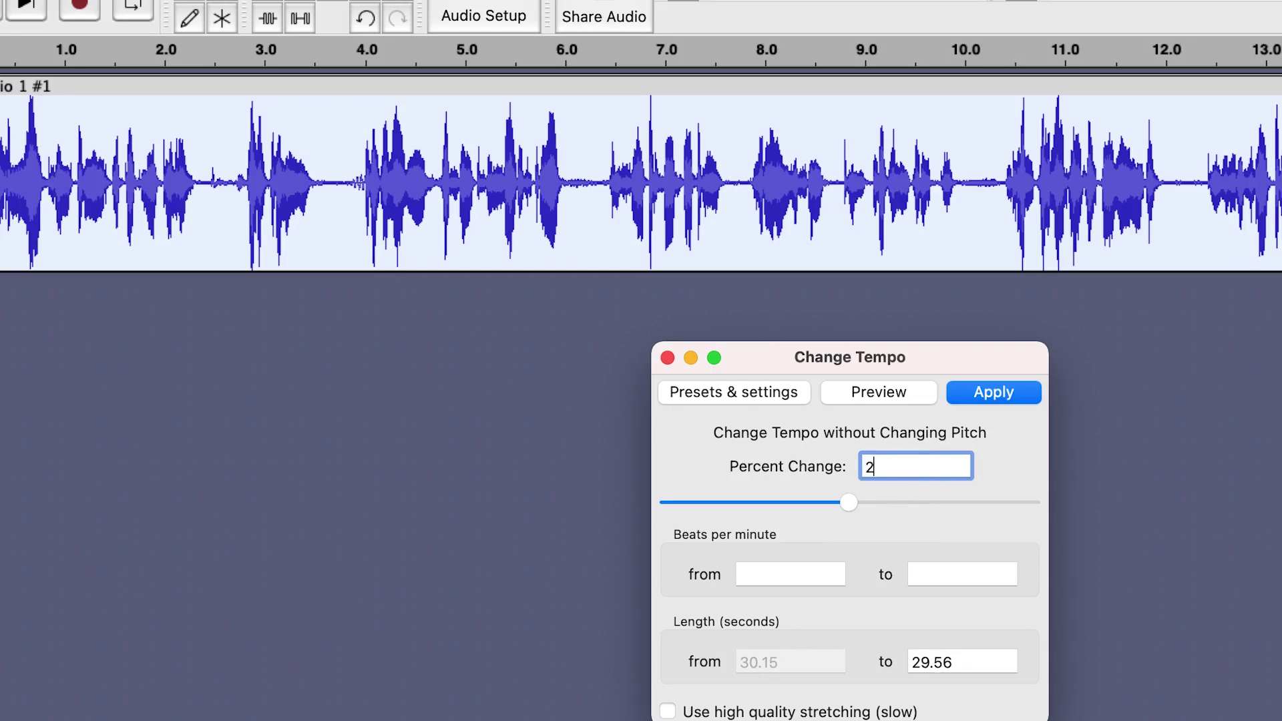
{"action": "left_click", "coordinate": [882, 394]}
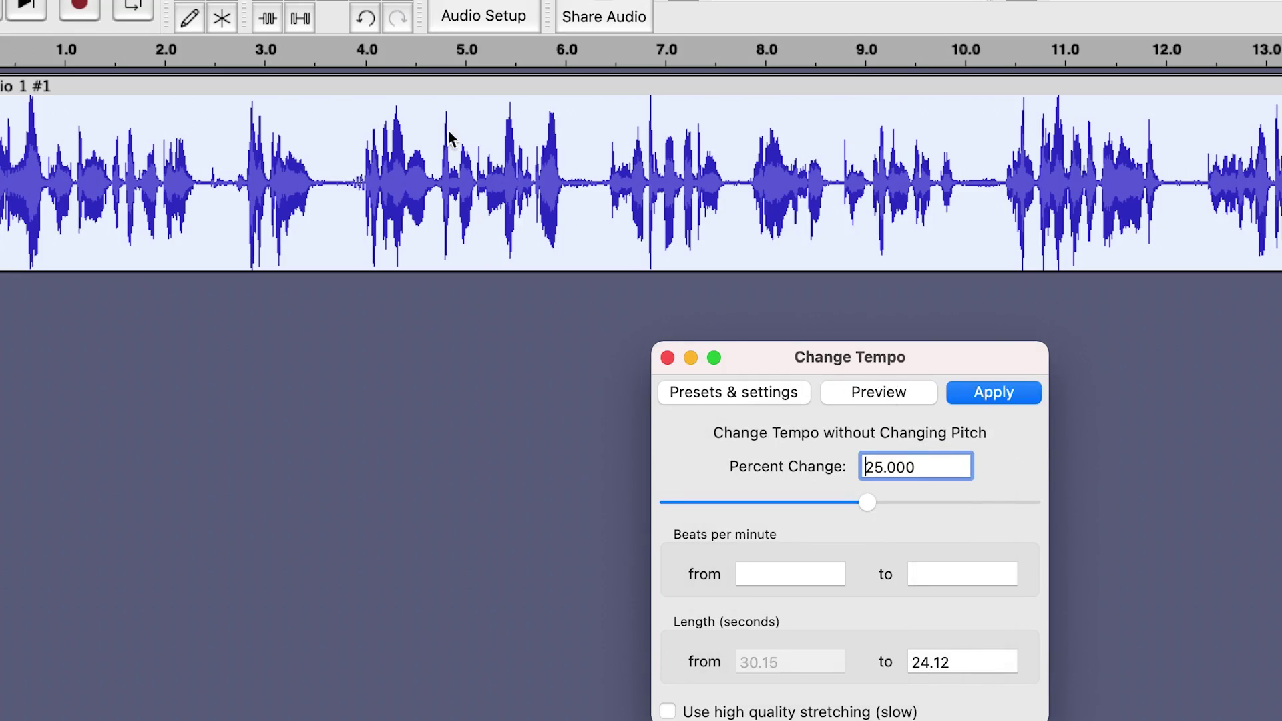
- Apply the 25% tempo increase, then play the track from about 2 seconds and stop
{"action": "left_click", "coordinate": [977, 395]}
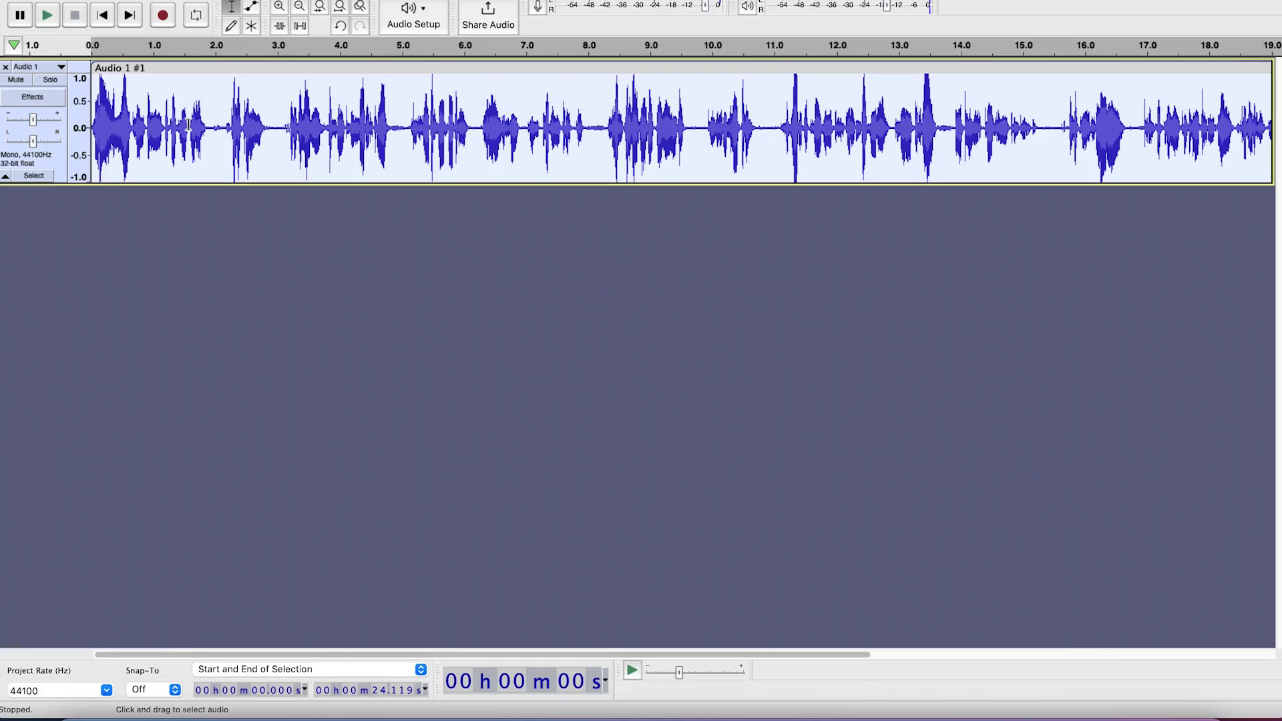
{"action": "left_click", "coordinate": [214, 127]}
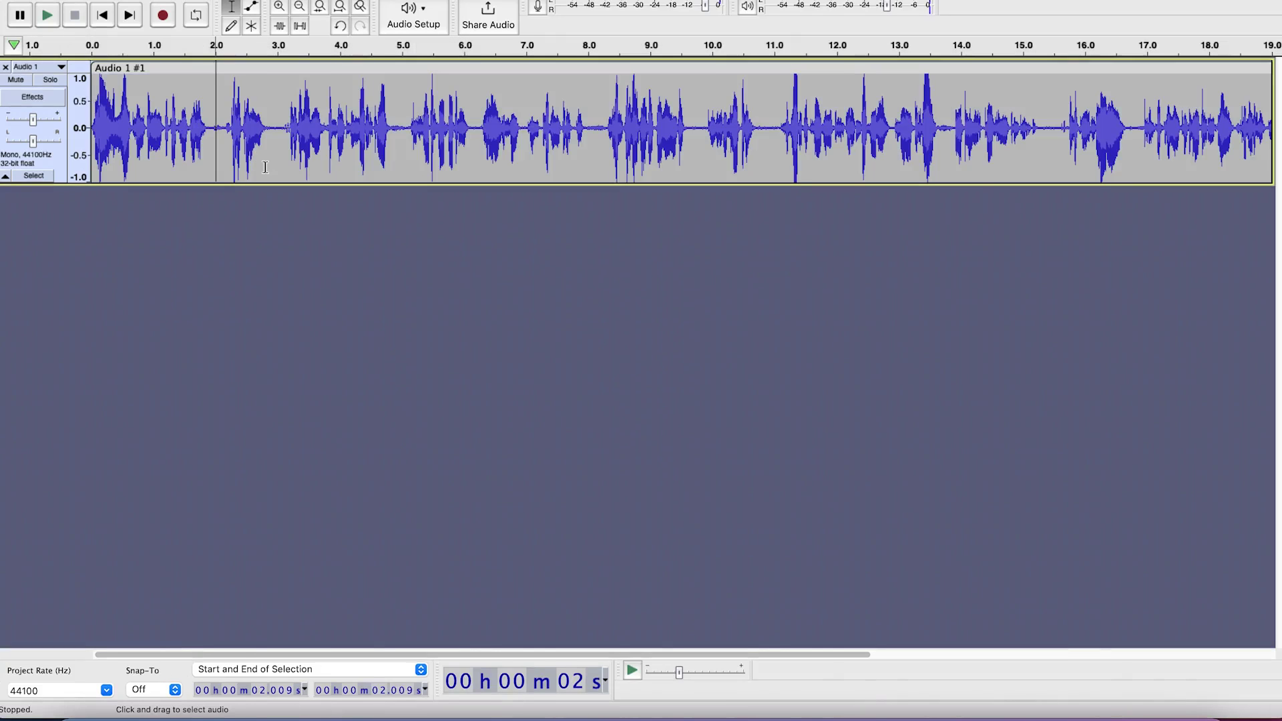
{"action": "key", "text": "space"}
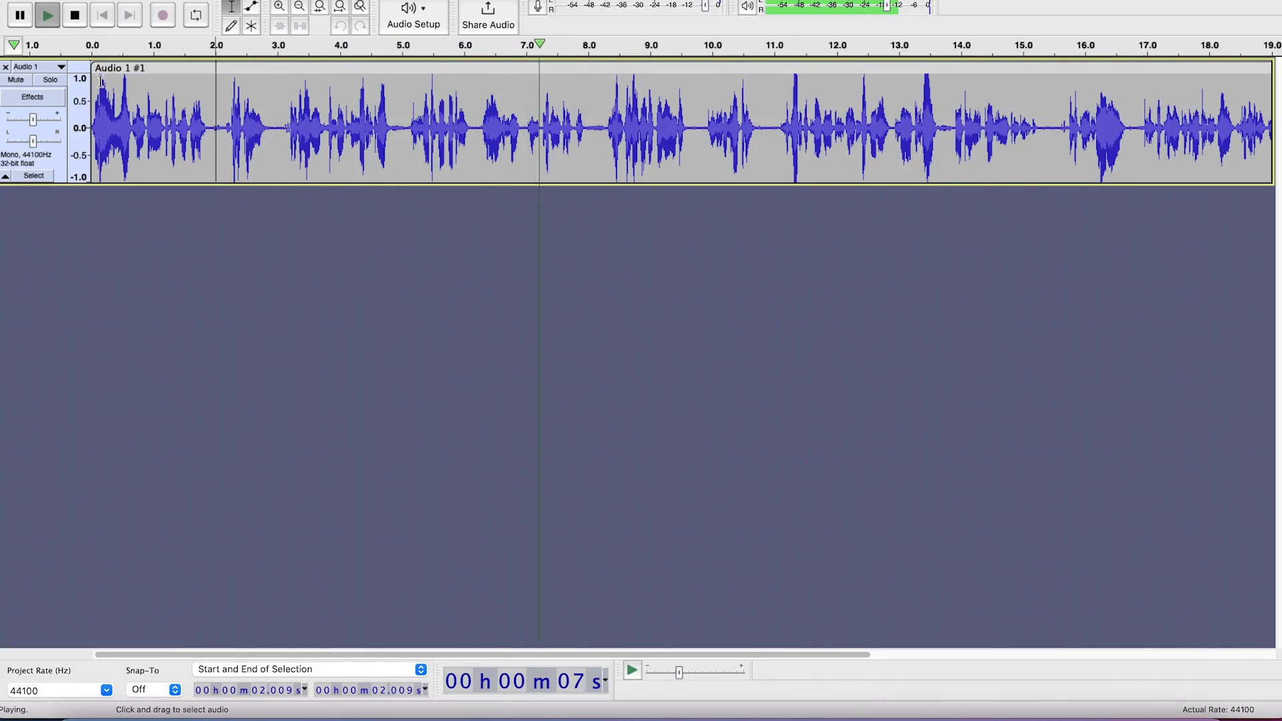
{"action": "key", "text": "space"}
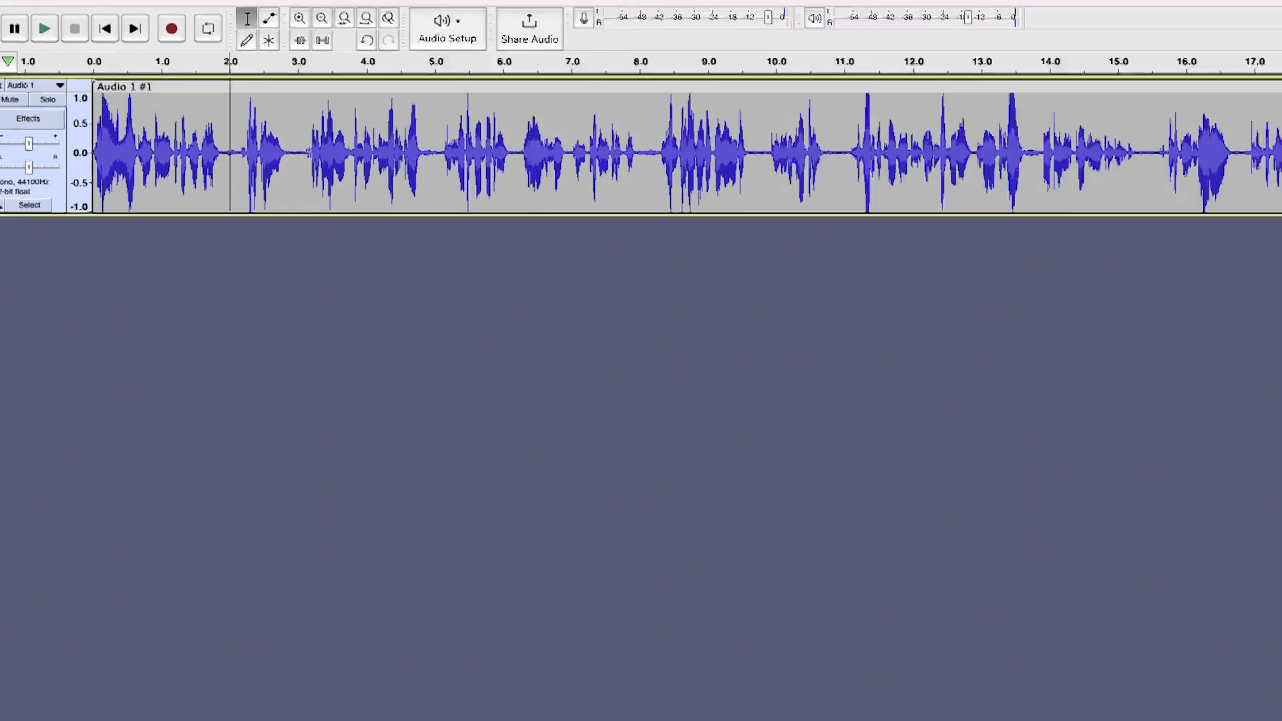
- Start Export as MP3, briefly switching file type before settling back on MP3
{"action": "left_click", "coordinate": [100, 0]}
{"action": "mouse_move", "coordinate": [144, 183]}
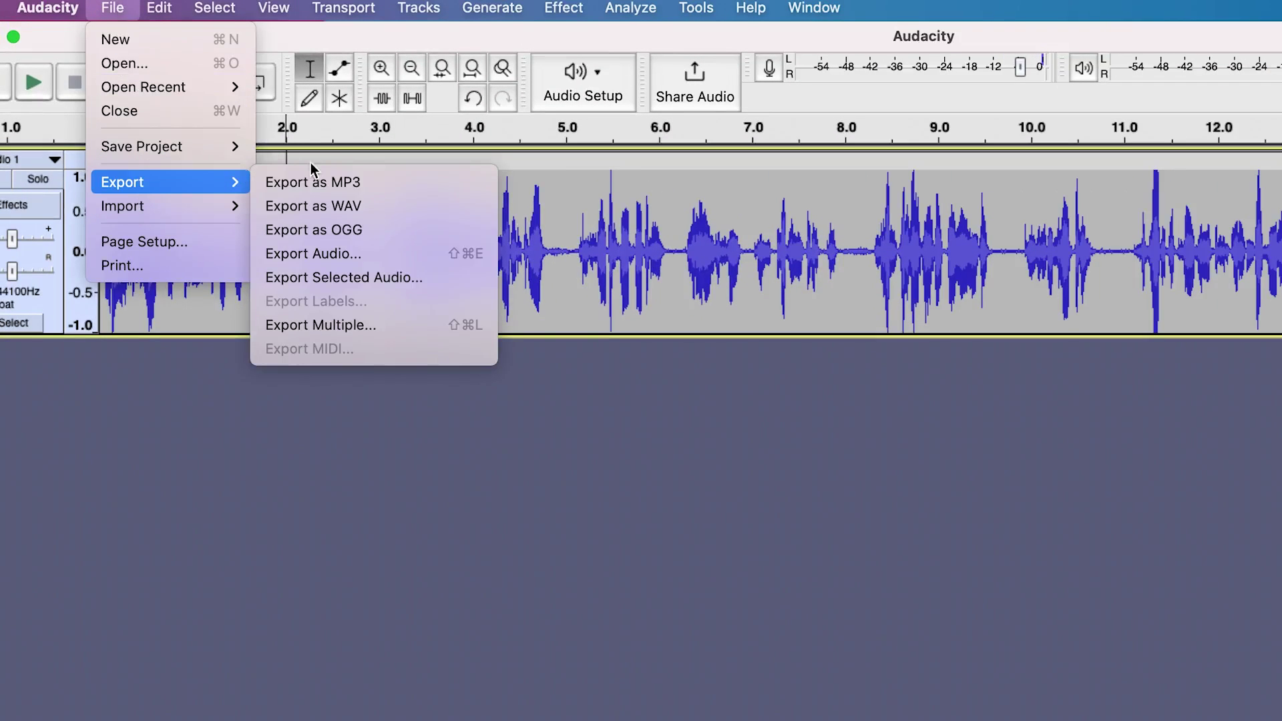
{"action": "left_click", "coordinate": [344, 182]}
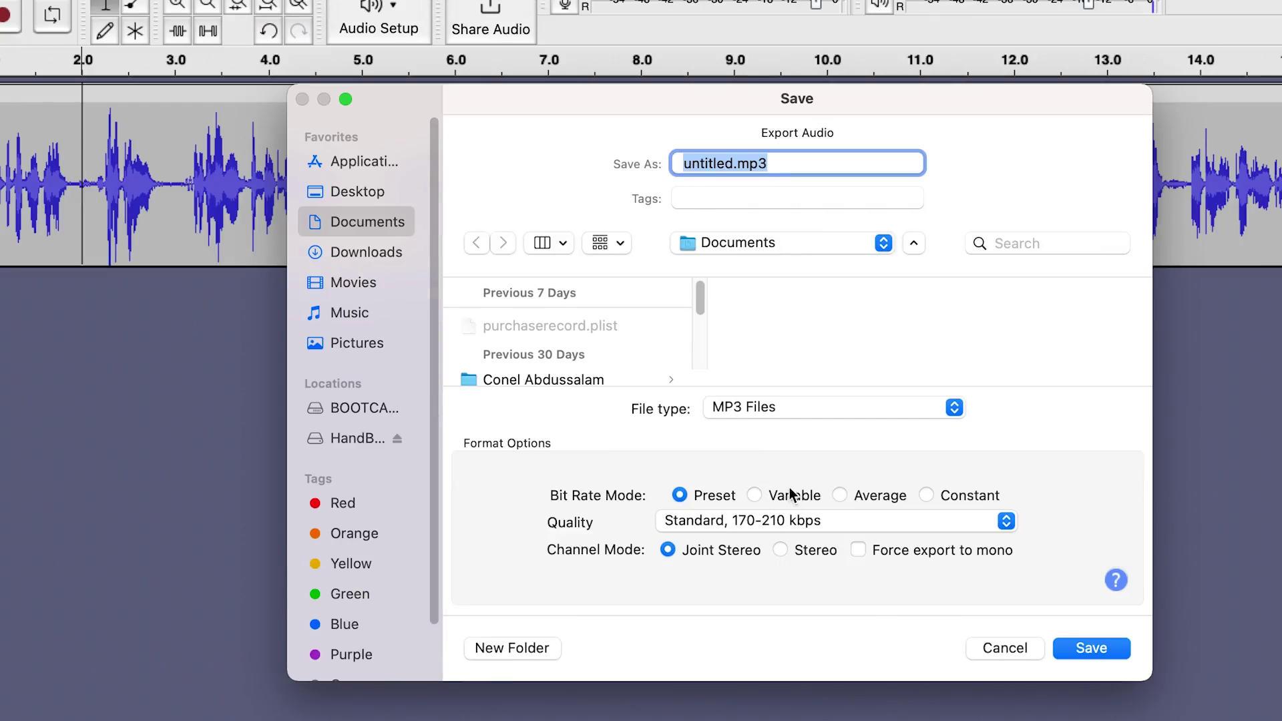
{"action": "left_click", "coordinate": [787, 404]}
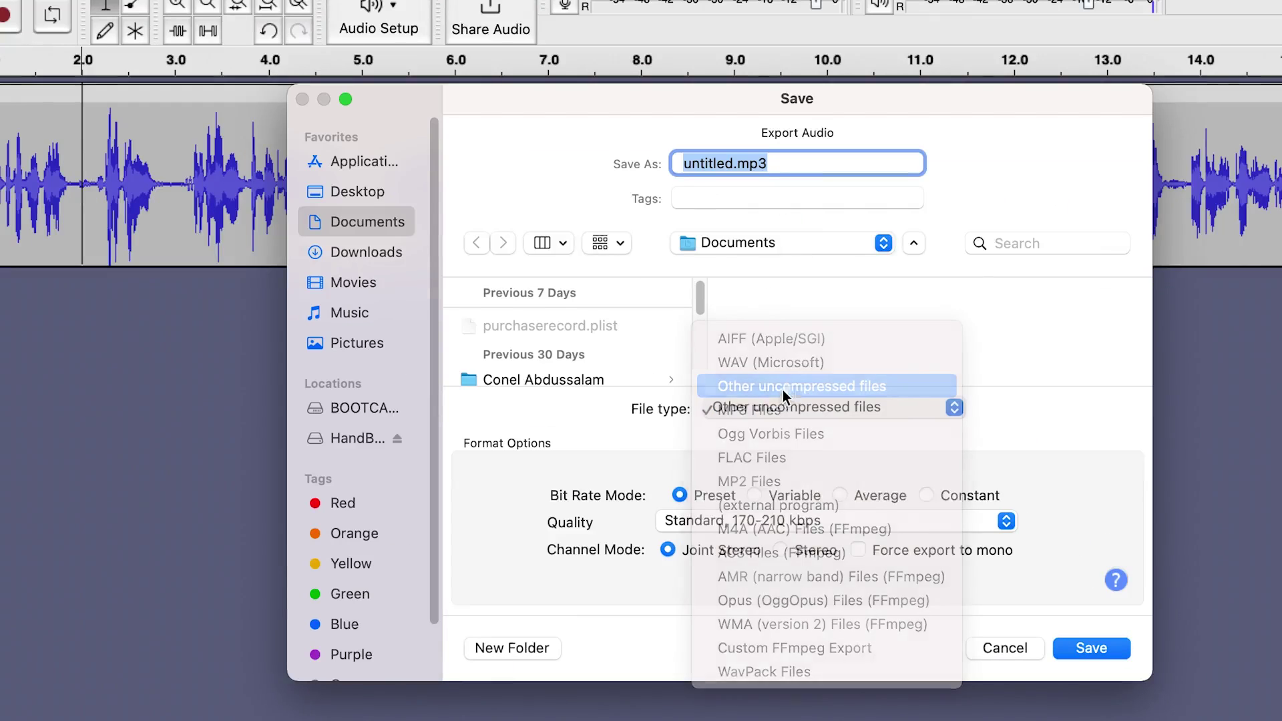
{"action": "left_click", "coordinate": [784, 386]}
{"action": "left_click", "coordinate": [778, 413]}
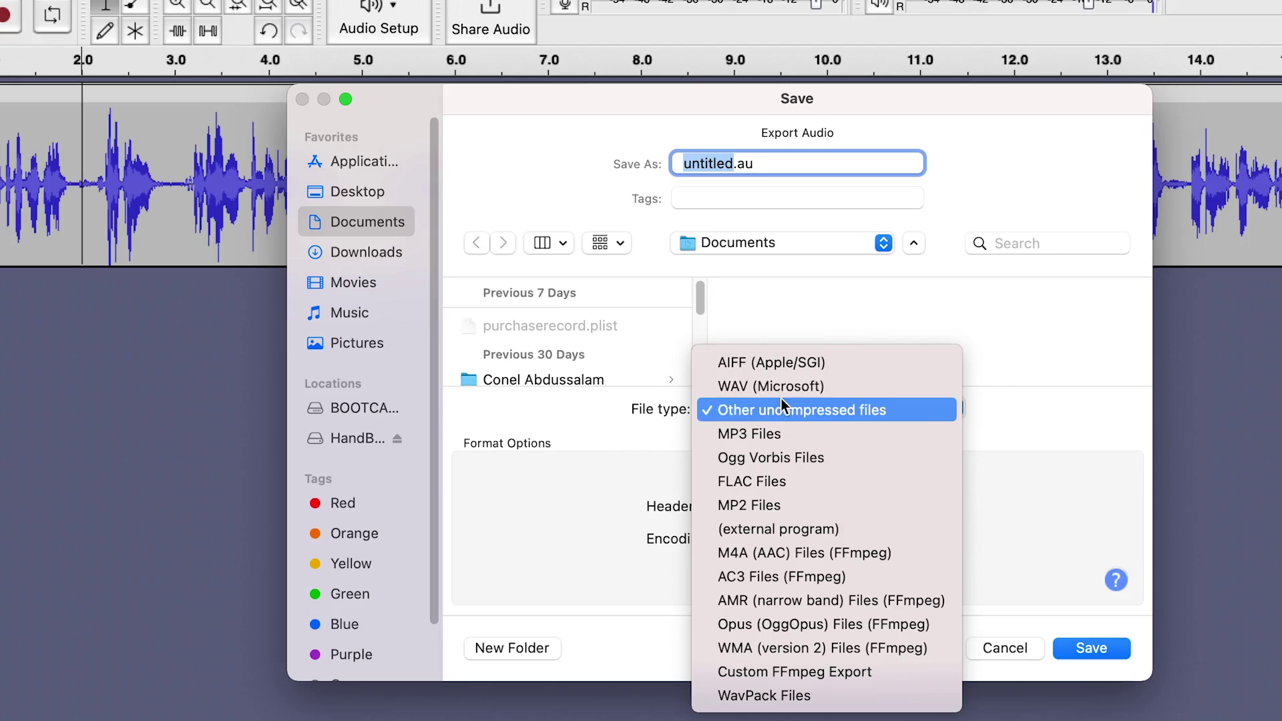
{"action": "left_click", "coordinate": [735, 435]}
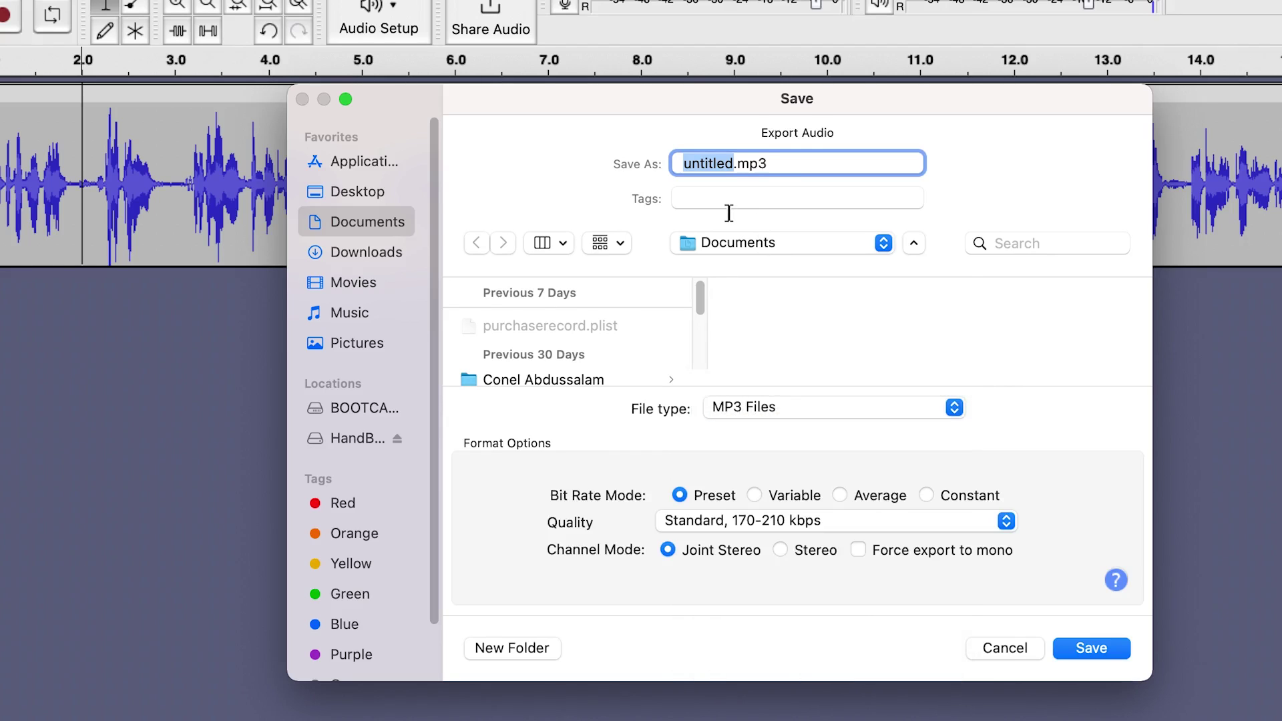
- Save the export as intro.mp3 in Documents, leaving the metadata tags empty
{"action": "type", "text": "intro"}
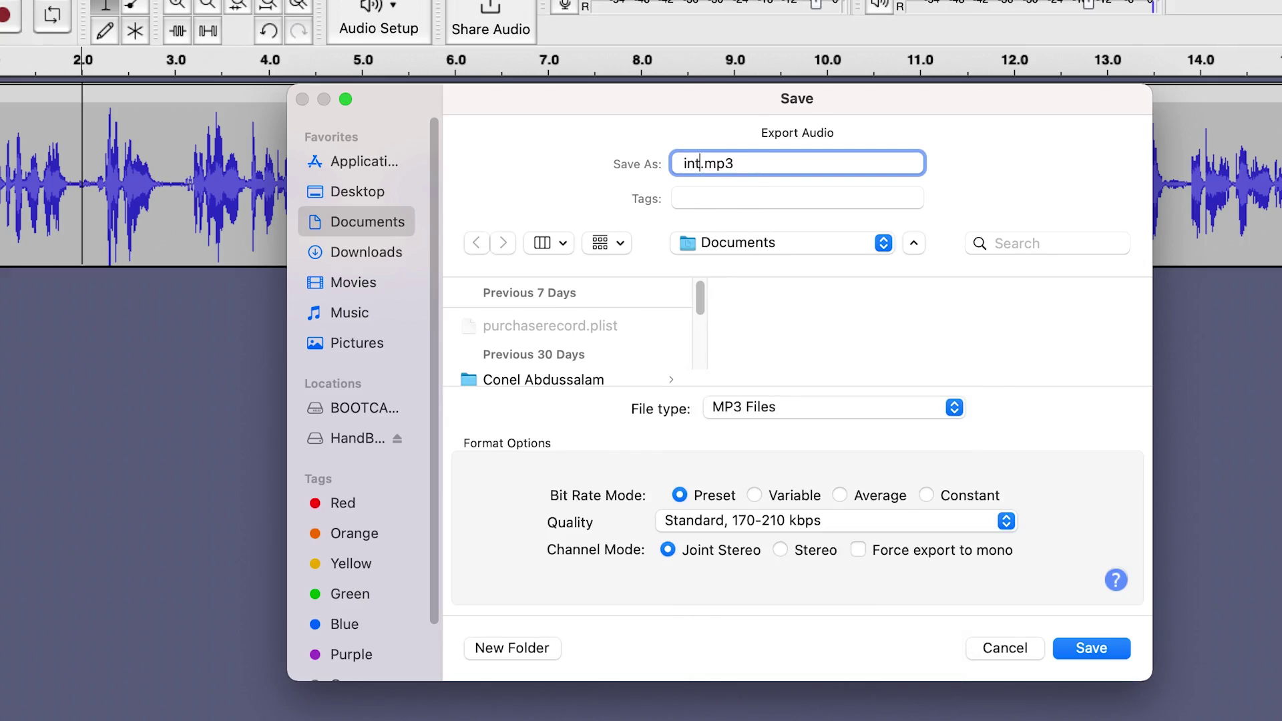
{"action": "left_click", "coordinate": [788, 259]}
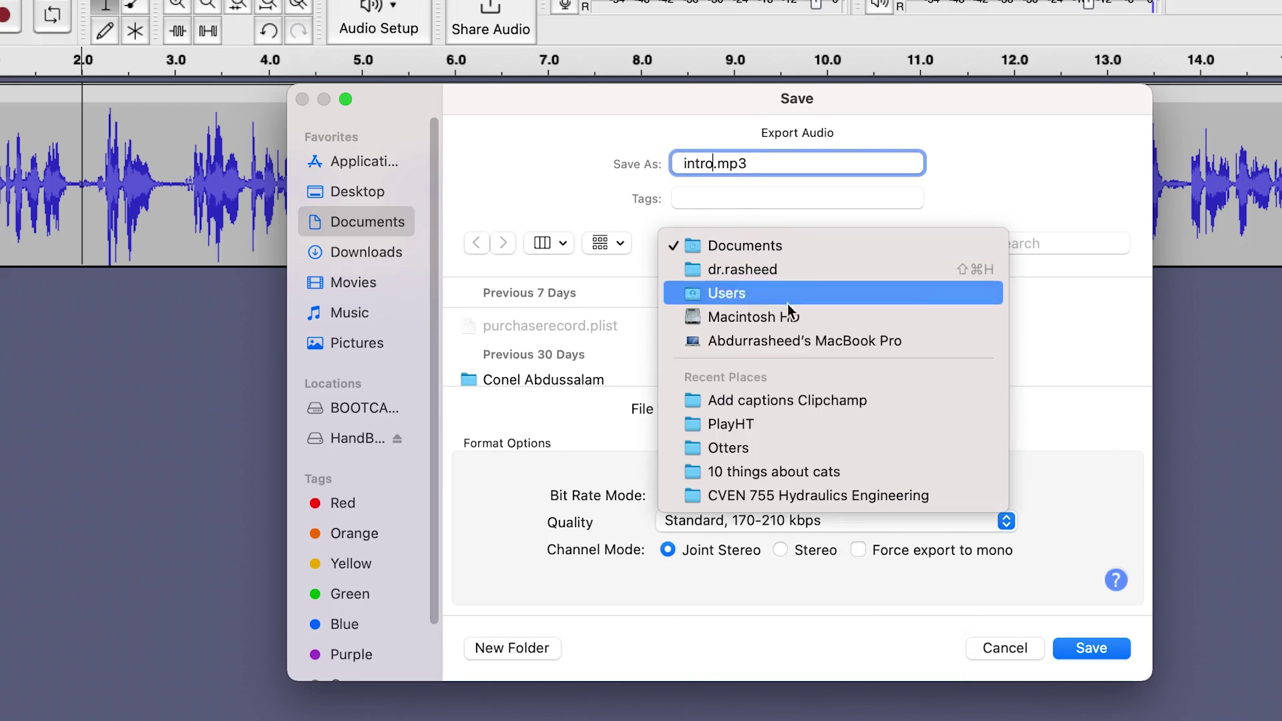
{"action": "left_click", "coordinate": [1108, 332]}
{"action": "left_click", "coordinate": [1122, 648]}
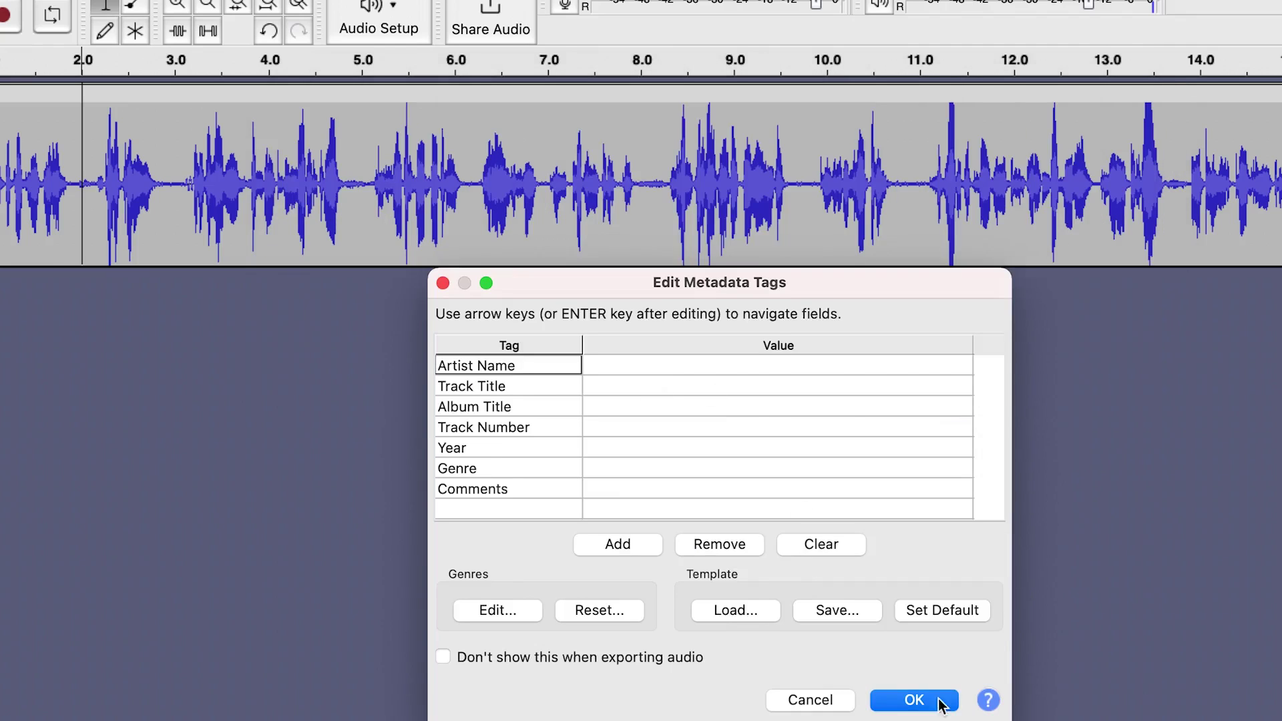
{"action": "left_click", "coordinate": [938, 702]}
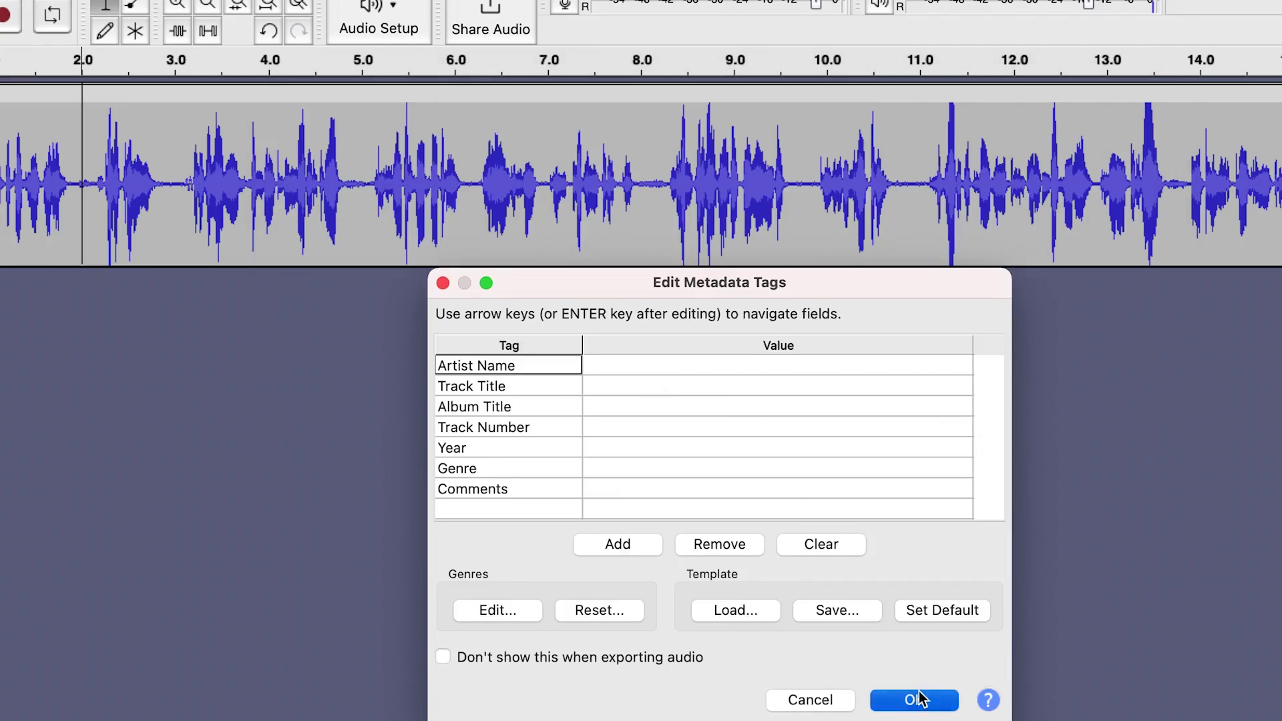